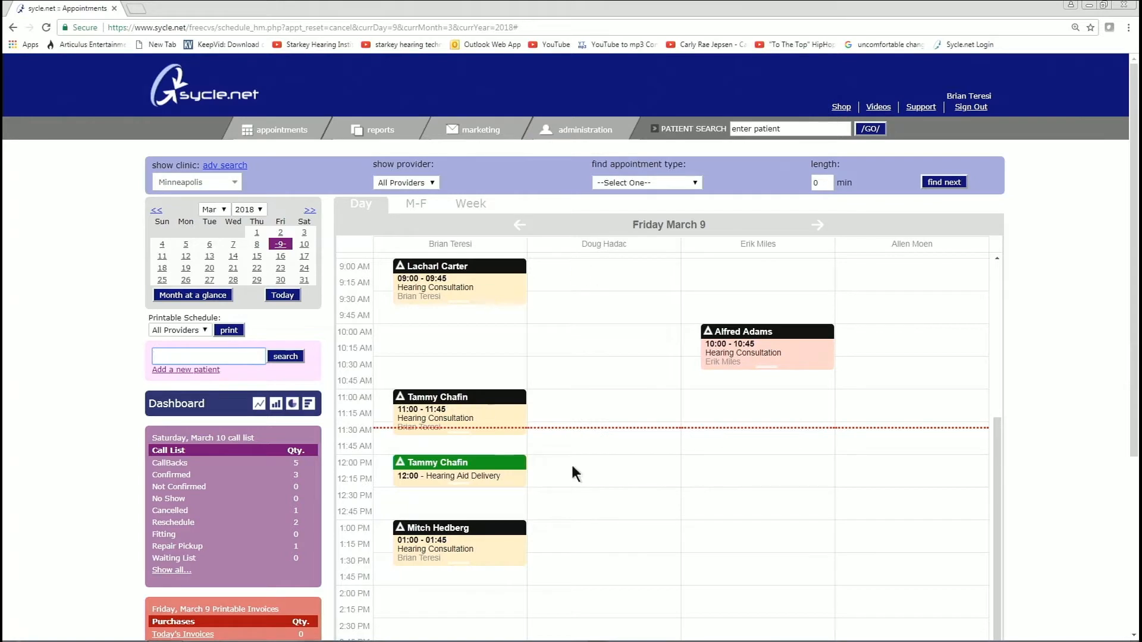
- Search patients for the partial name 'a mo' and widen the results window
left_click(176, 360)
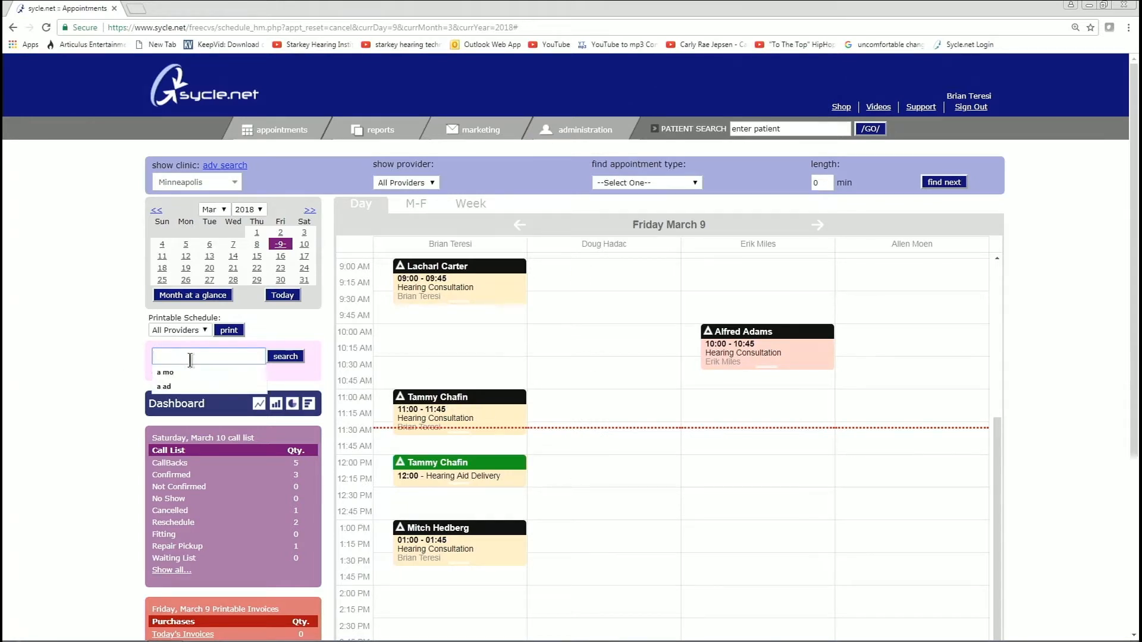
type("a moe")
key("BackSpace")
key("Return")
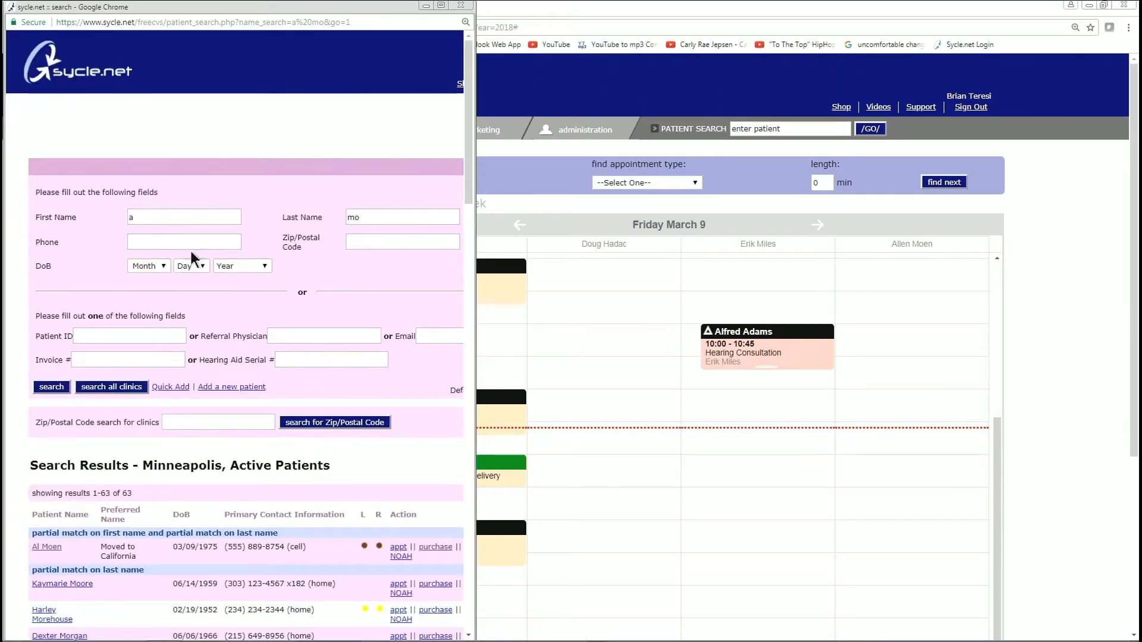
scroll(261, 411, "down", 2)
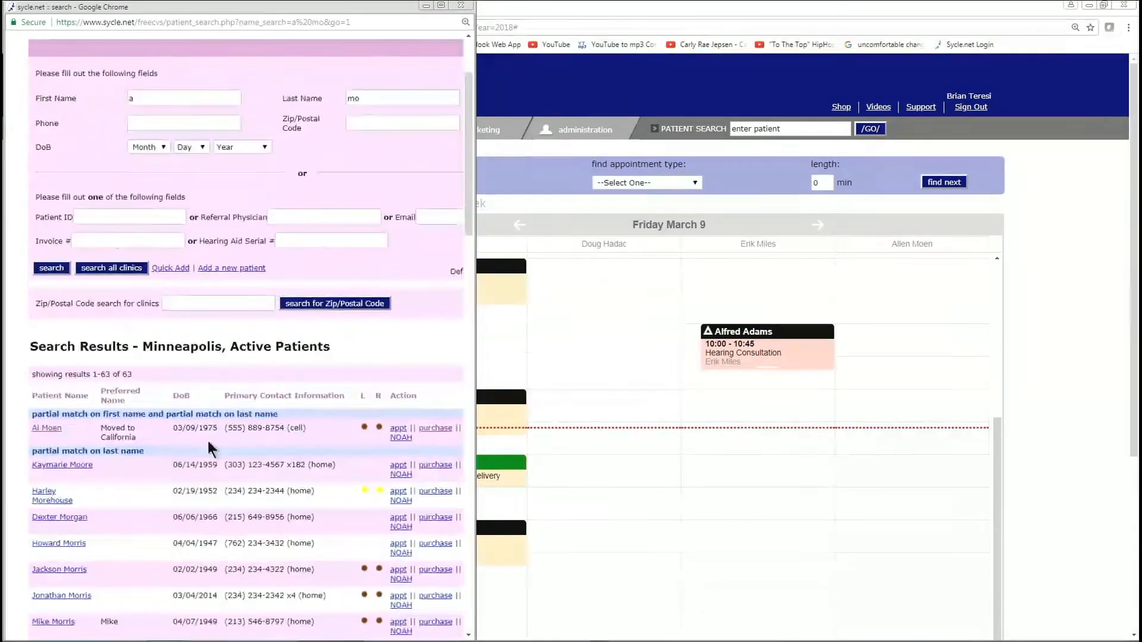
scroll(126, 433, "down", 1)
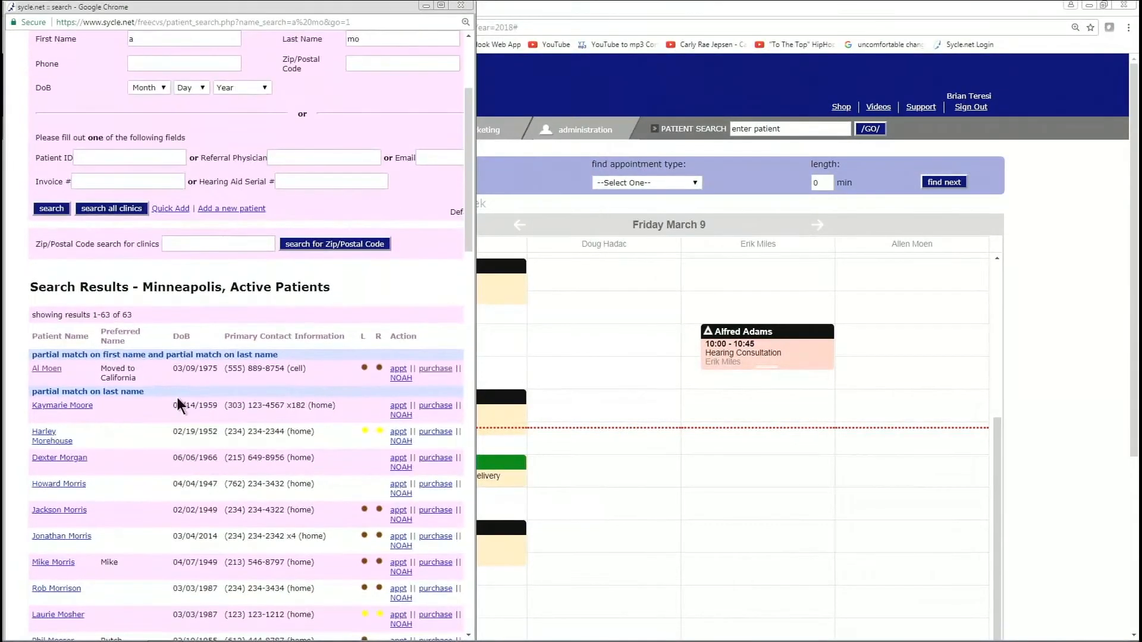
left_click_drag(475, 411, 643, 428)
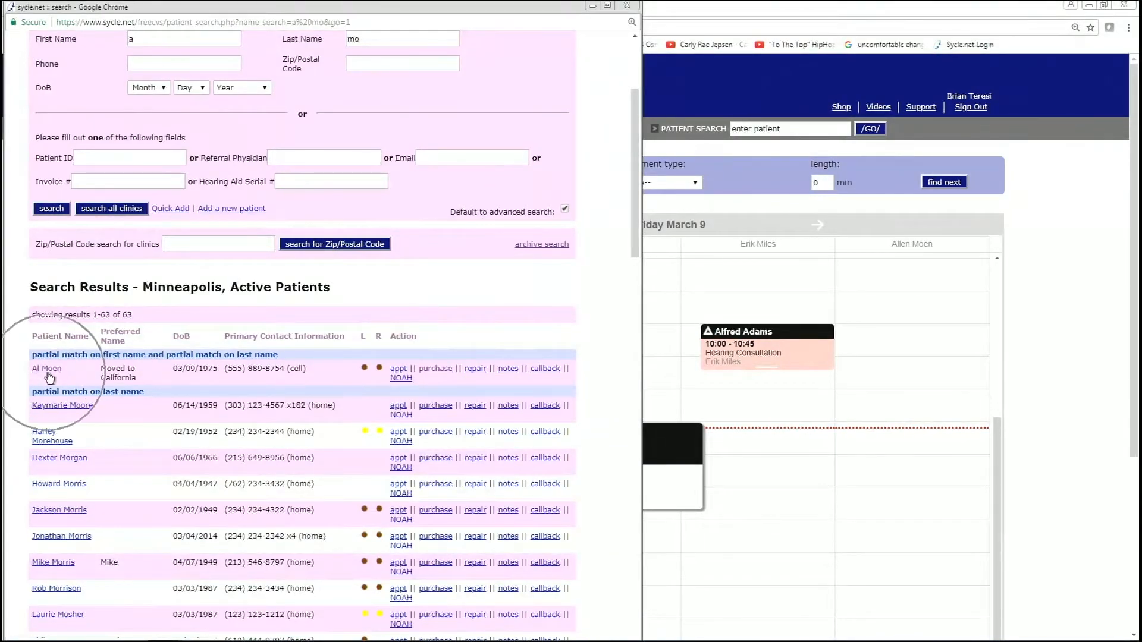
left_click(399, 370)
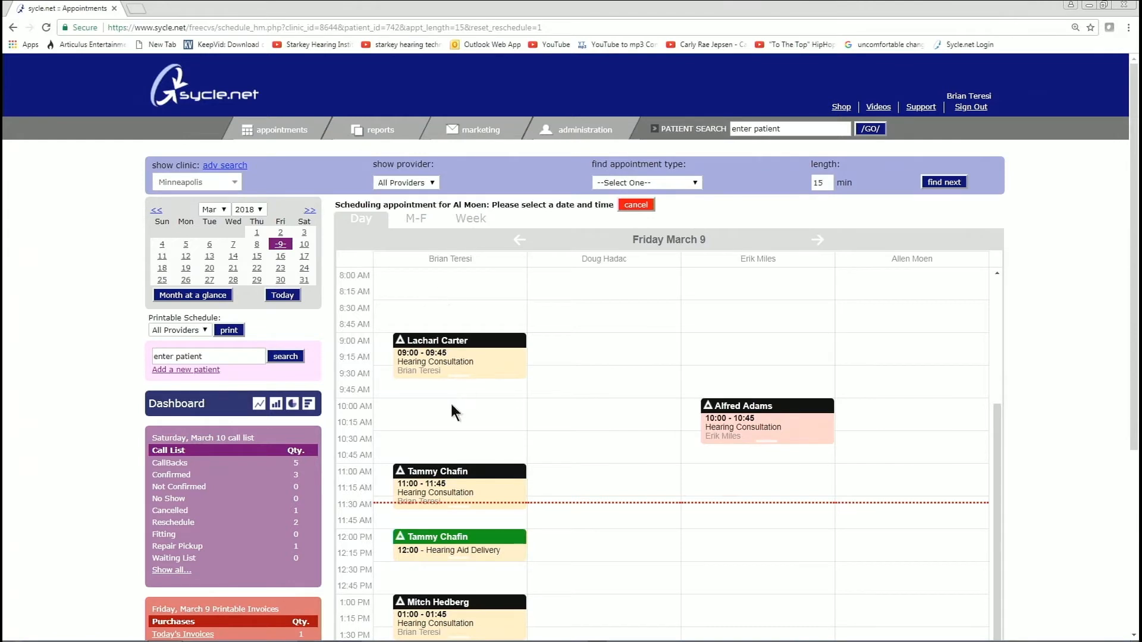
scroll(451, 401, "down", 3)
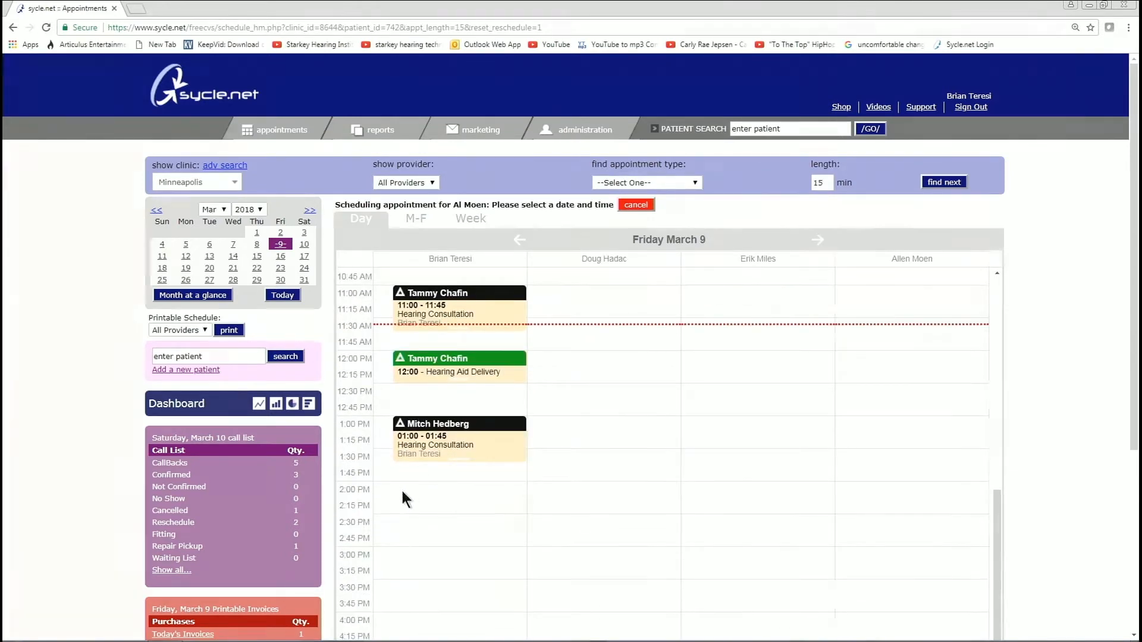
left_click(281, 295)
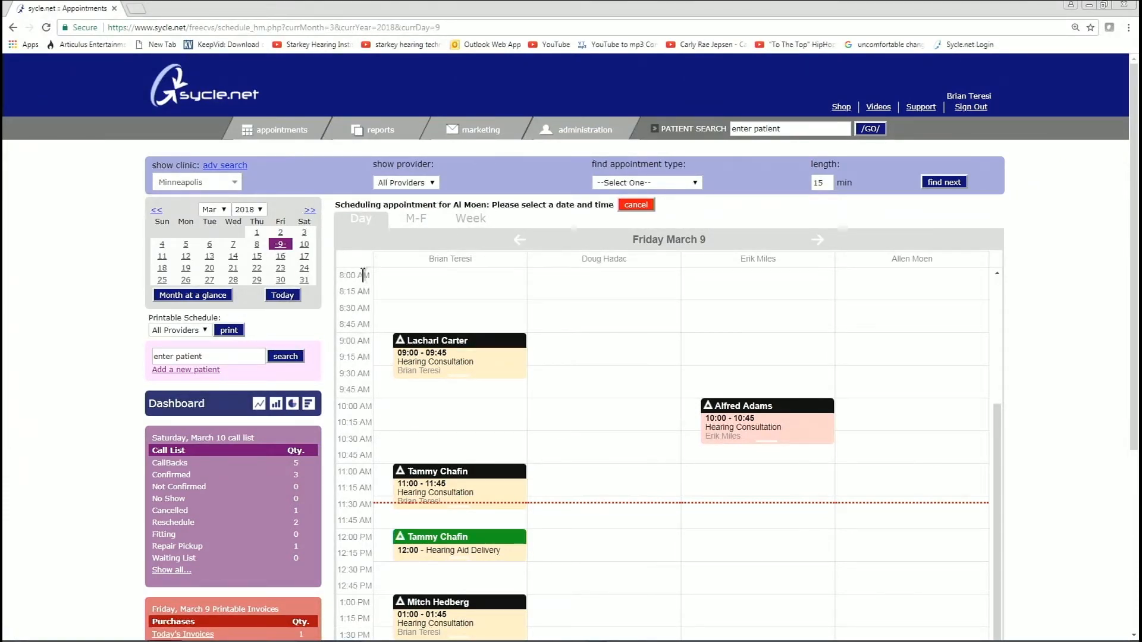
left_click_drag(343, 203, 615, 207)
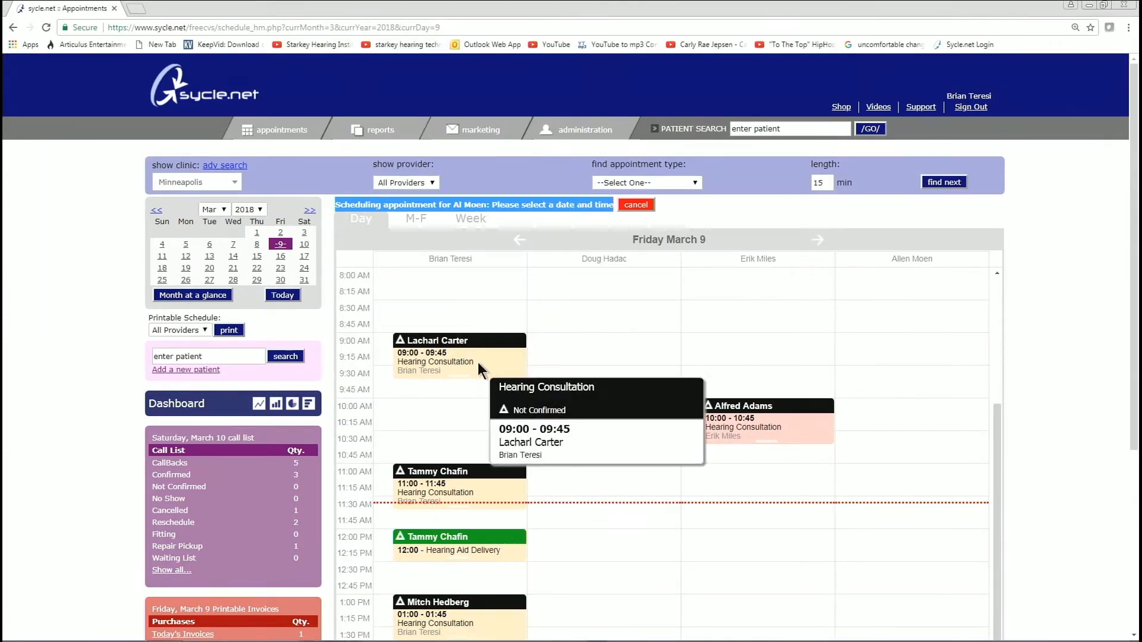
scroll(454, 366, "down", 3)
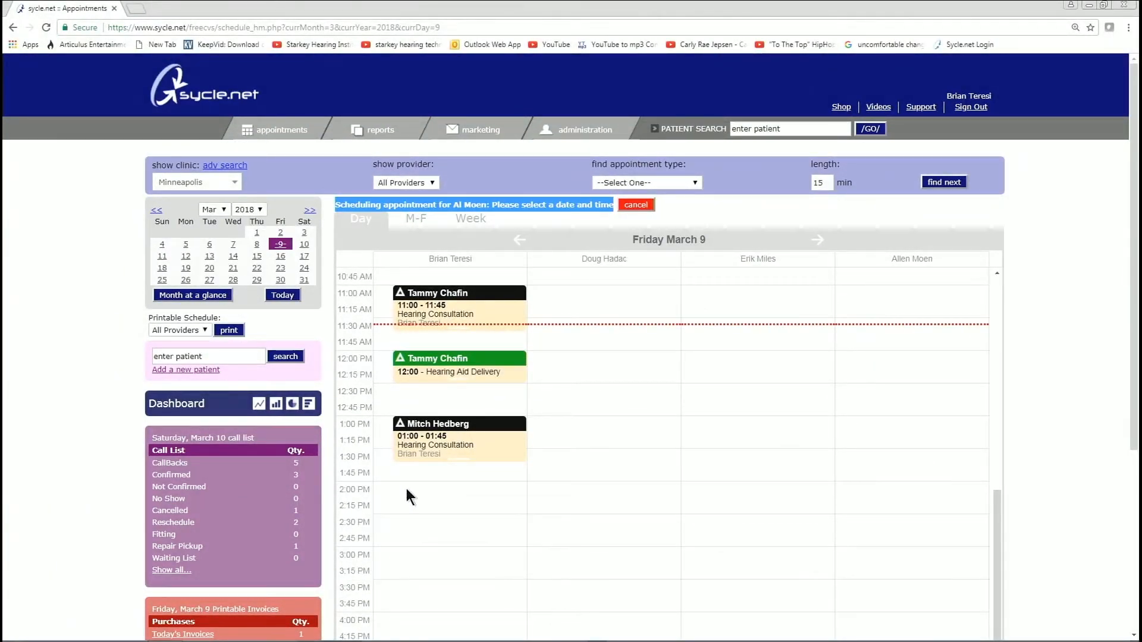
left_click(406, 488)
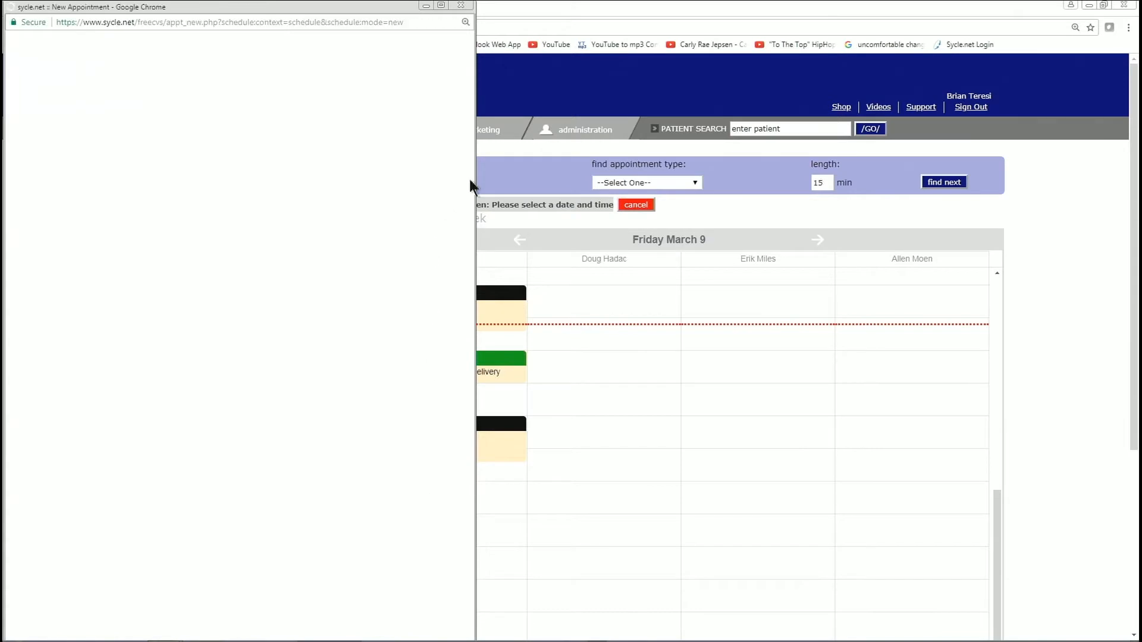
- Widen the New Appointment window and review the patient's identity details
left_click_drag(475, 171, 663, 171)
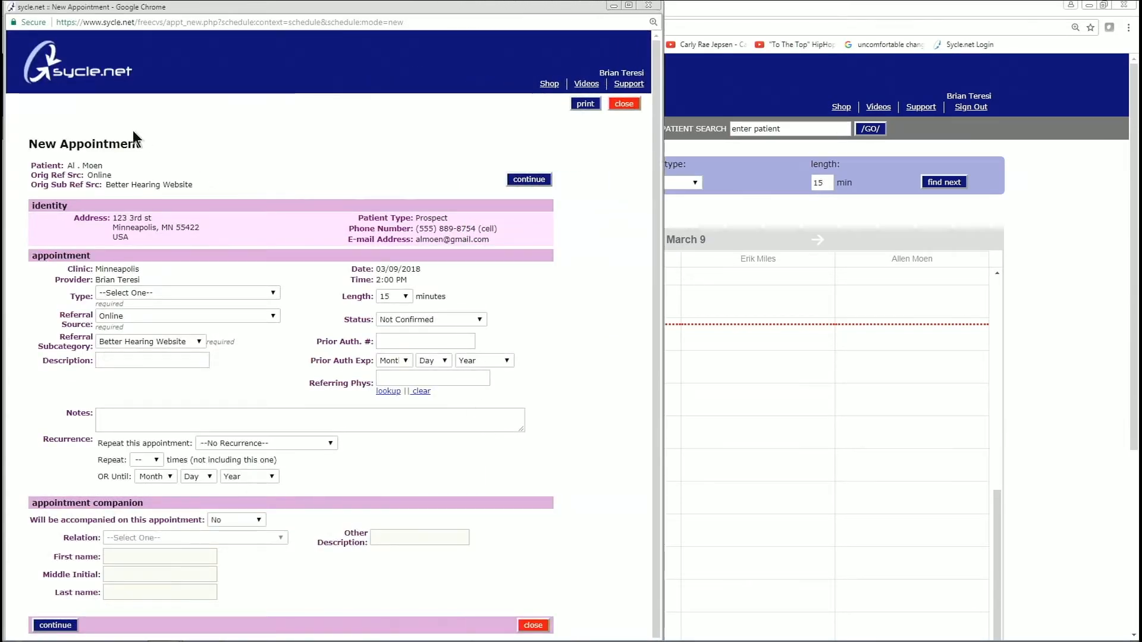
left_click_drag(138, 144, 106, 170)
left_click(198, 163)
left_click(37, 177)
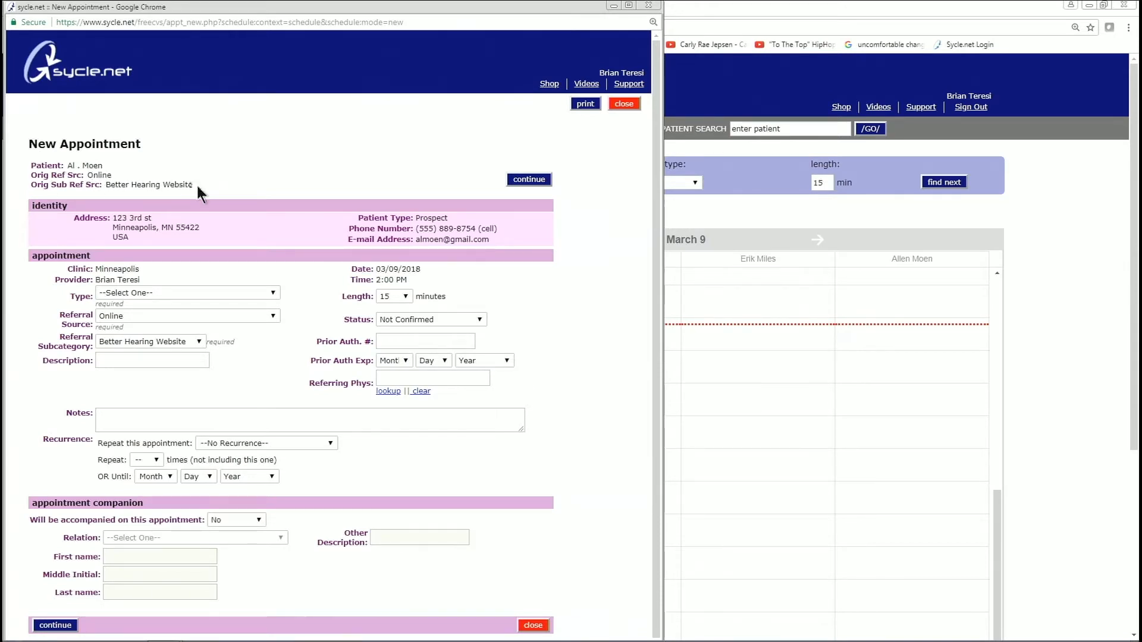
scroll(179, 186, "down", 1)
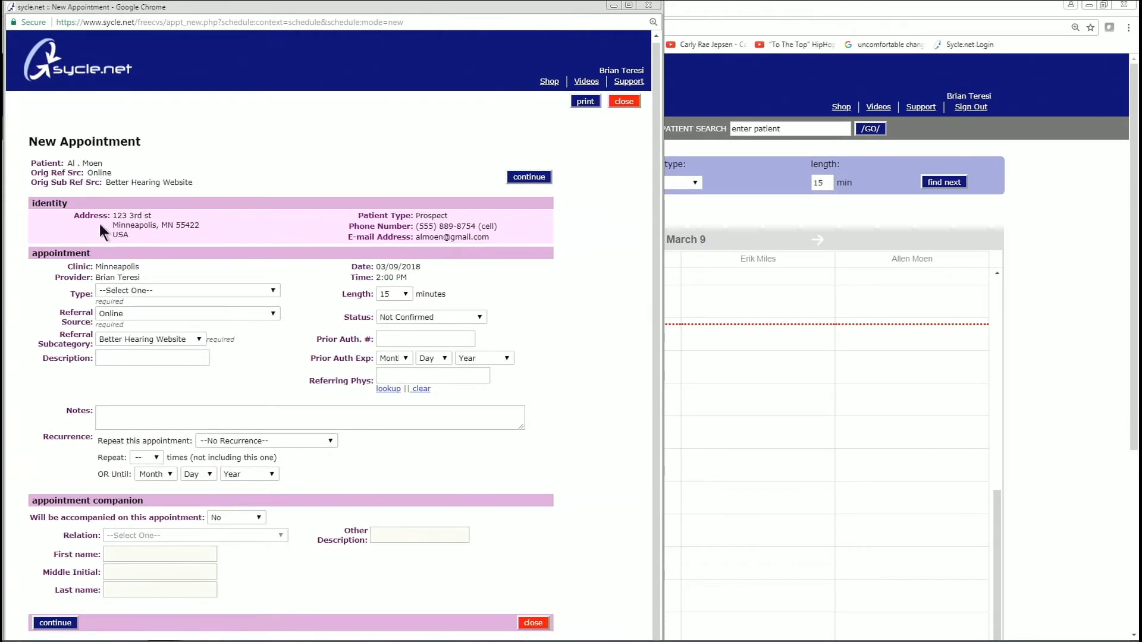
left_click_drag(79, 214, 516, 255)
left_click(524, 291)
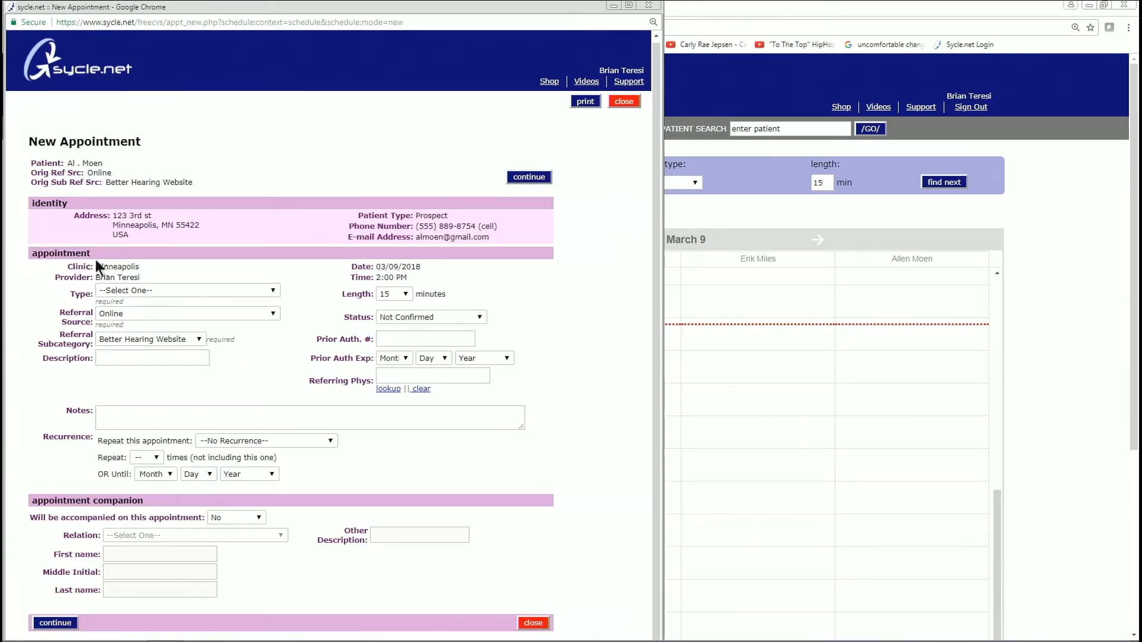
- Confirm the clinic is Minneapolis and bring up the appointment type list
left_click_drag(67, 267, 152, 262)
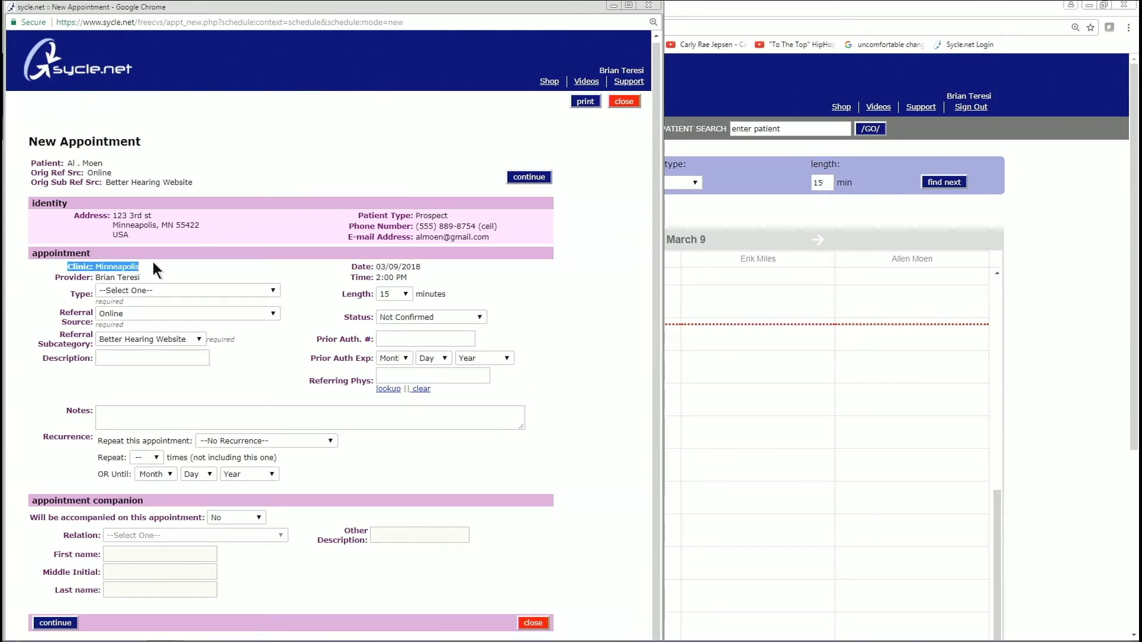
left_click(136, 268)
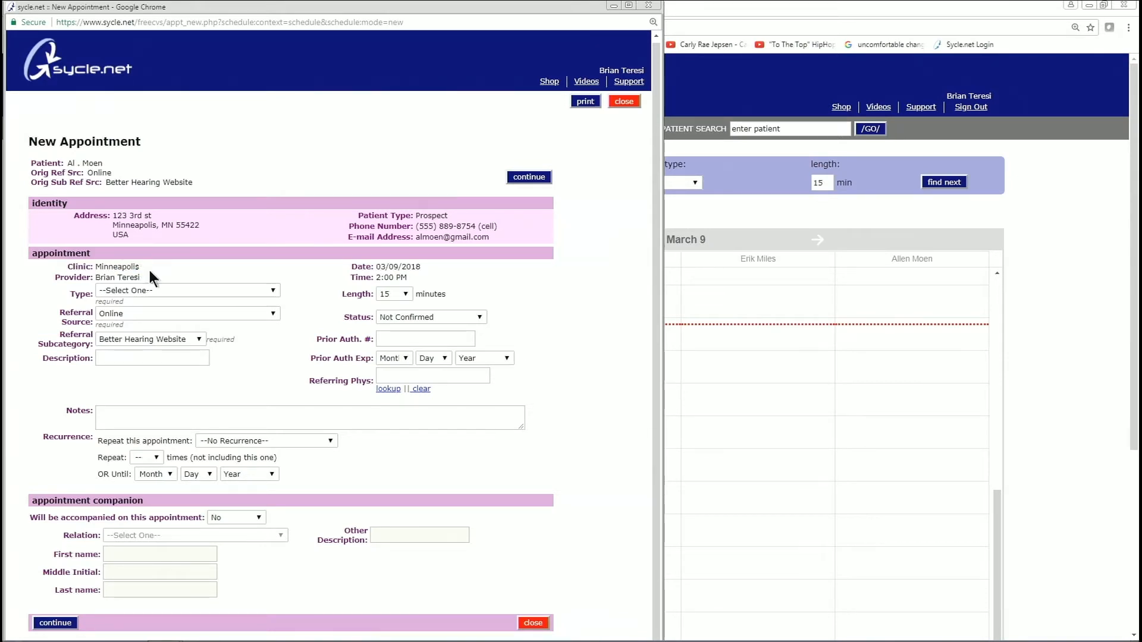
left_click_drag(142, 266, 91, 260)
left_click(274, 291)
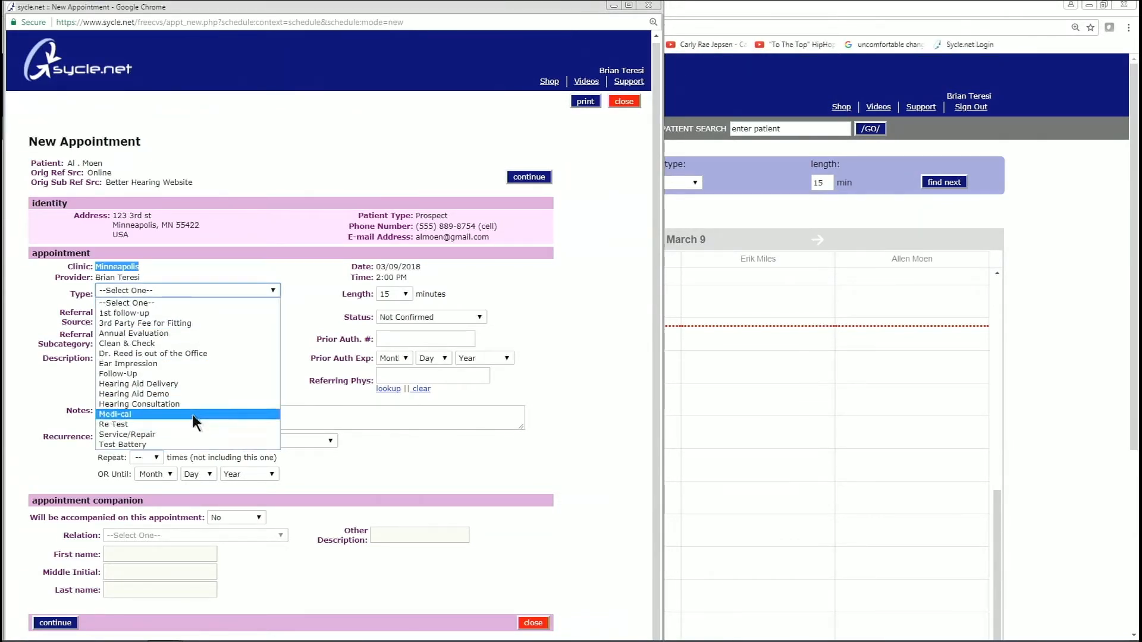
- Set the appointment type to Hearing Consultation with a 45-minute length
left_click(169, 402)
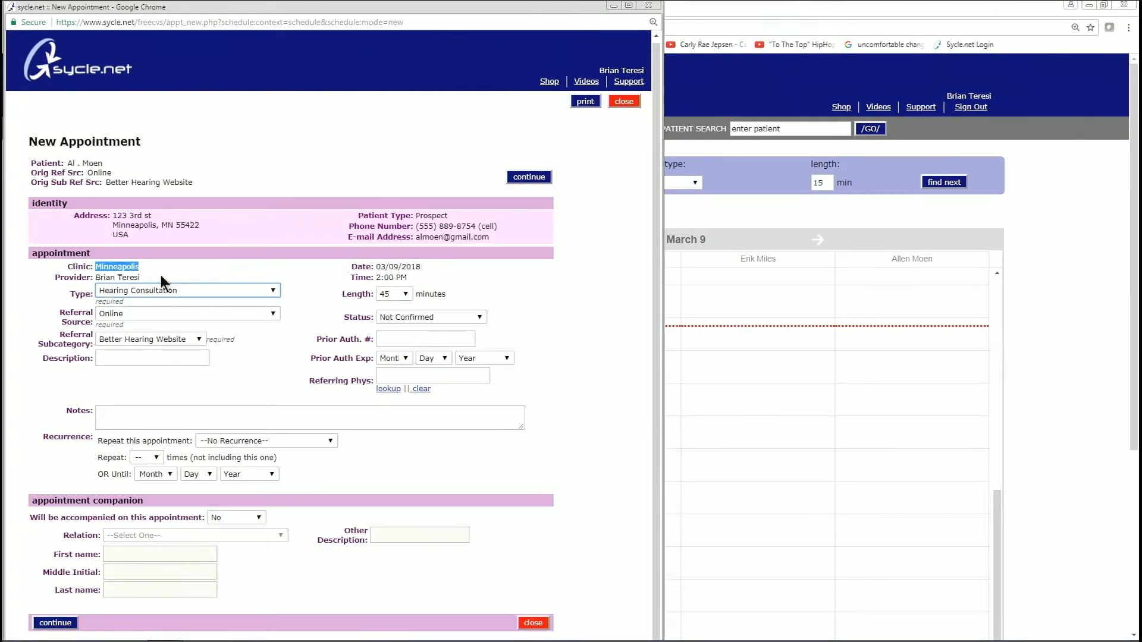
left_click(387, 296)
left_click(404, 294)
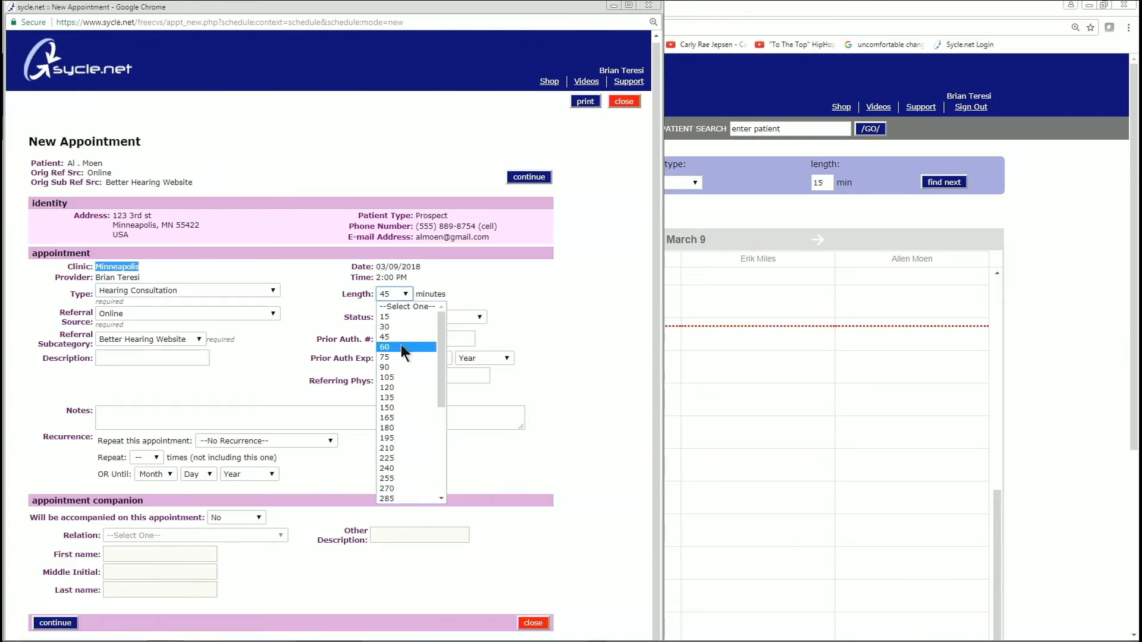
left_click(400, 337)
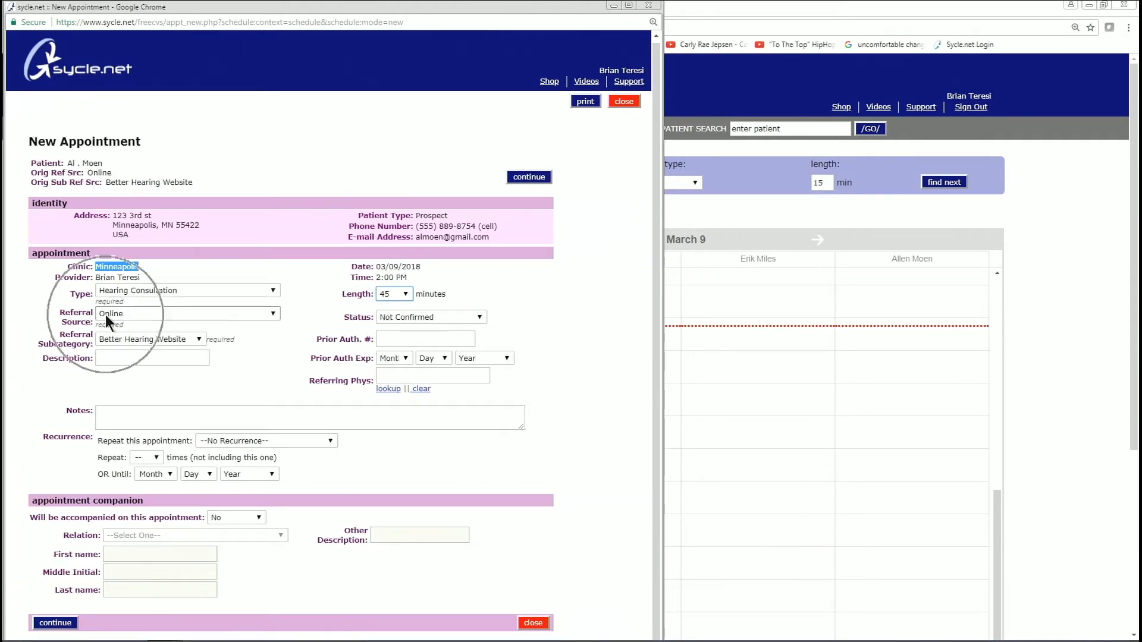
key("ctrl")
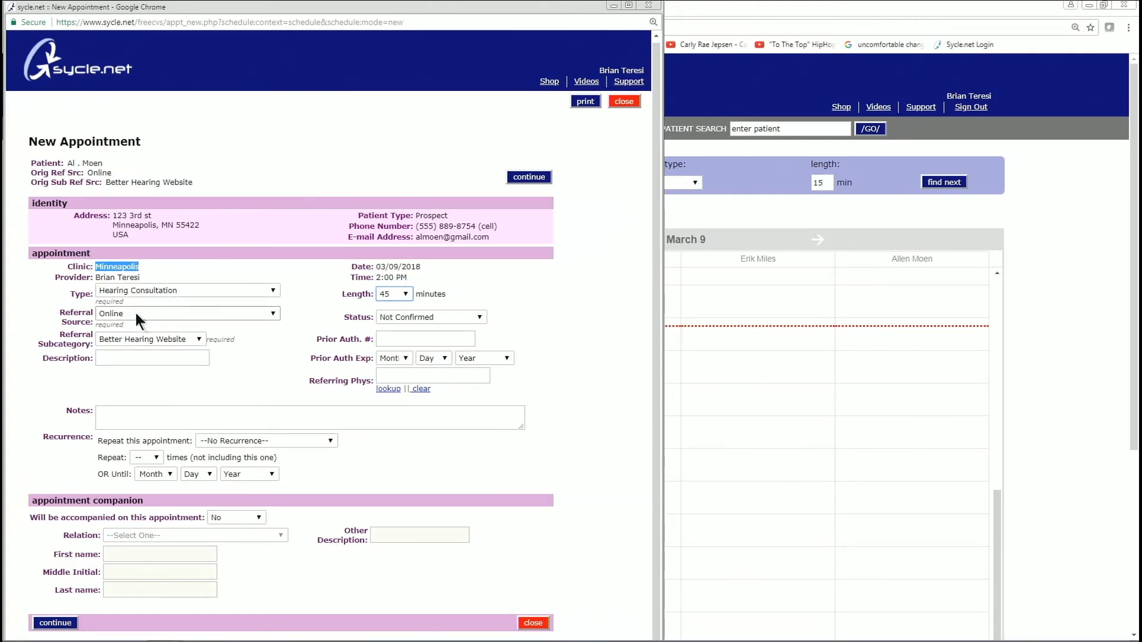
key("ctrl")
key("ctrl")
left_click(278, 313)
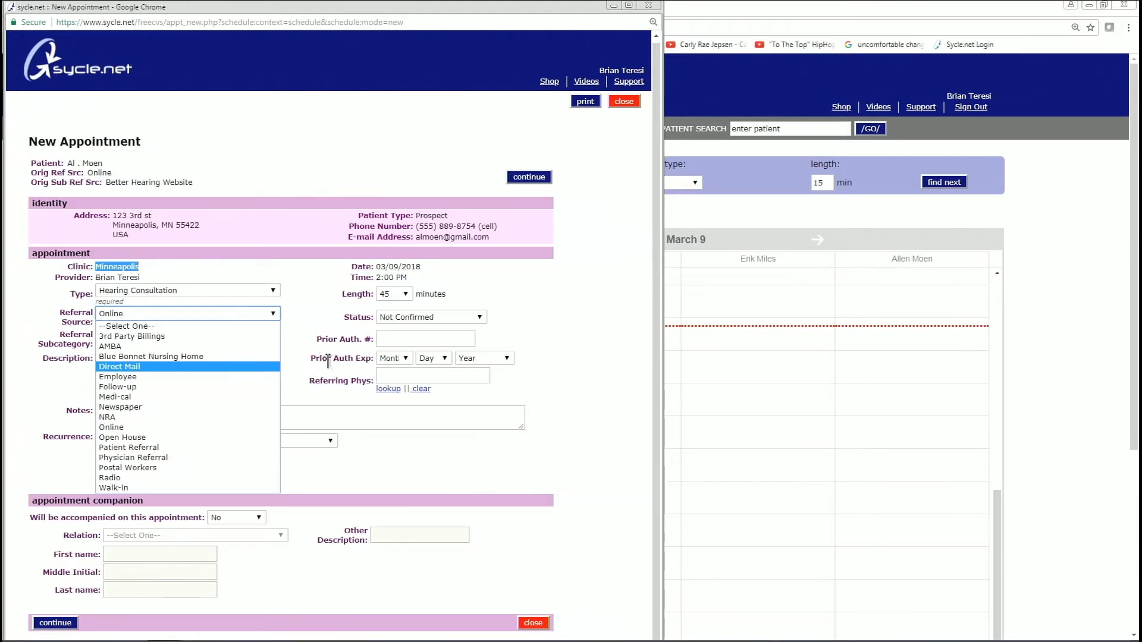
left_click(301, 350)
left_click(144, 359)
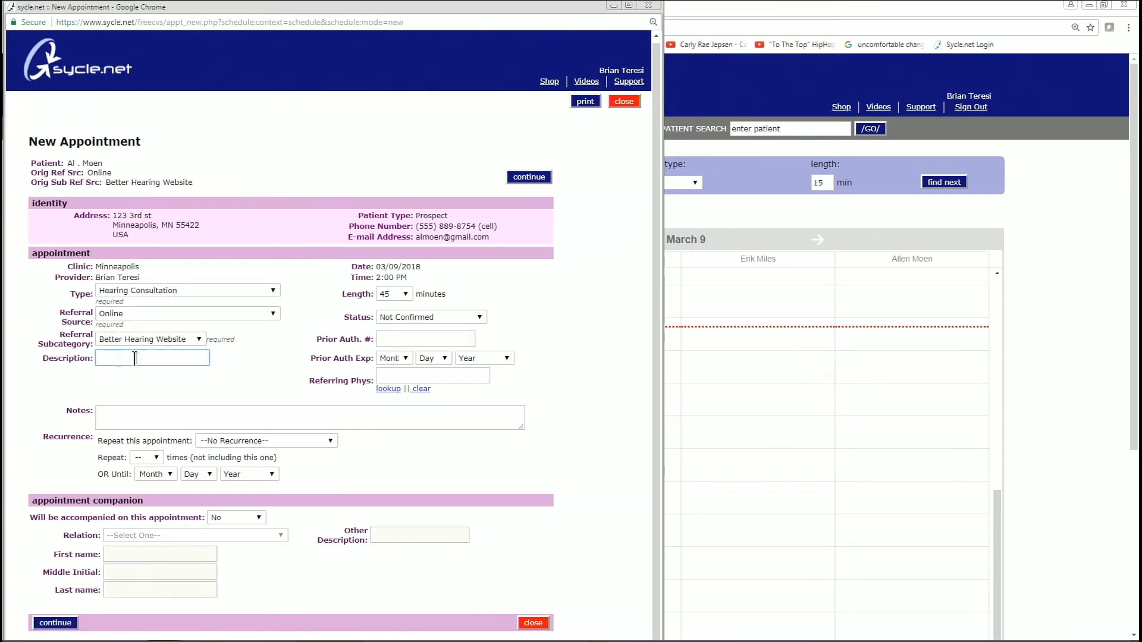
left_click(129, 418)
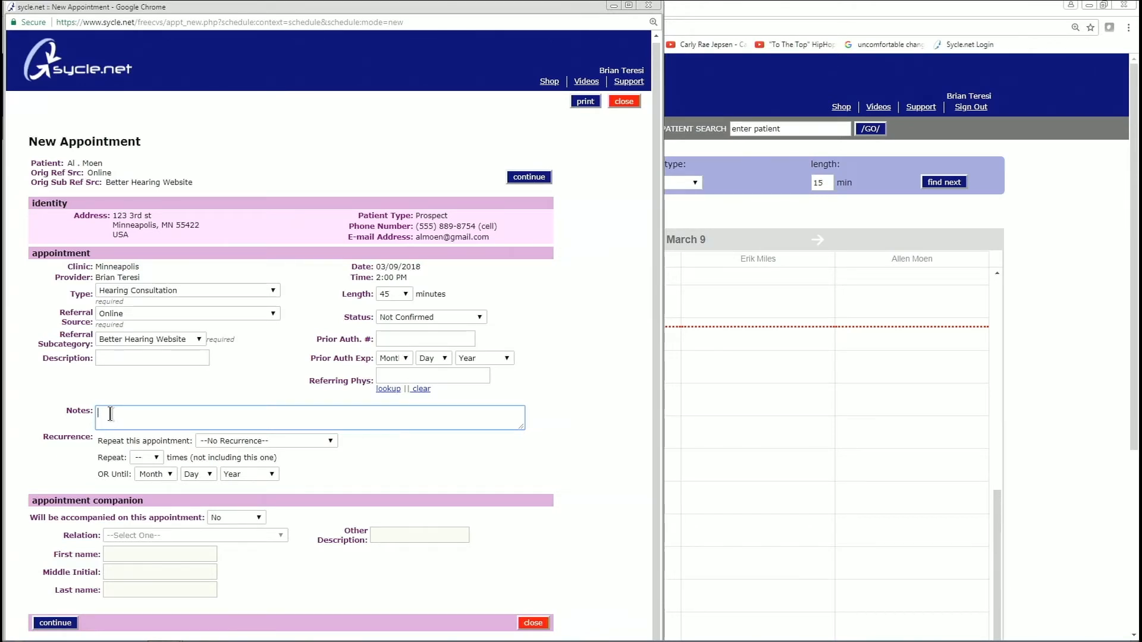
- Enter the appointment note 'Patient loves dogs and cupcakes'
type("Patient")
type("loves dogs am")
key("BackSpace")
type("nd cupcakes")
left_click_drag(351, 265, 408, 279)
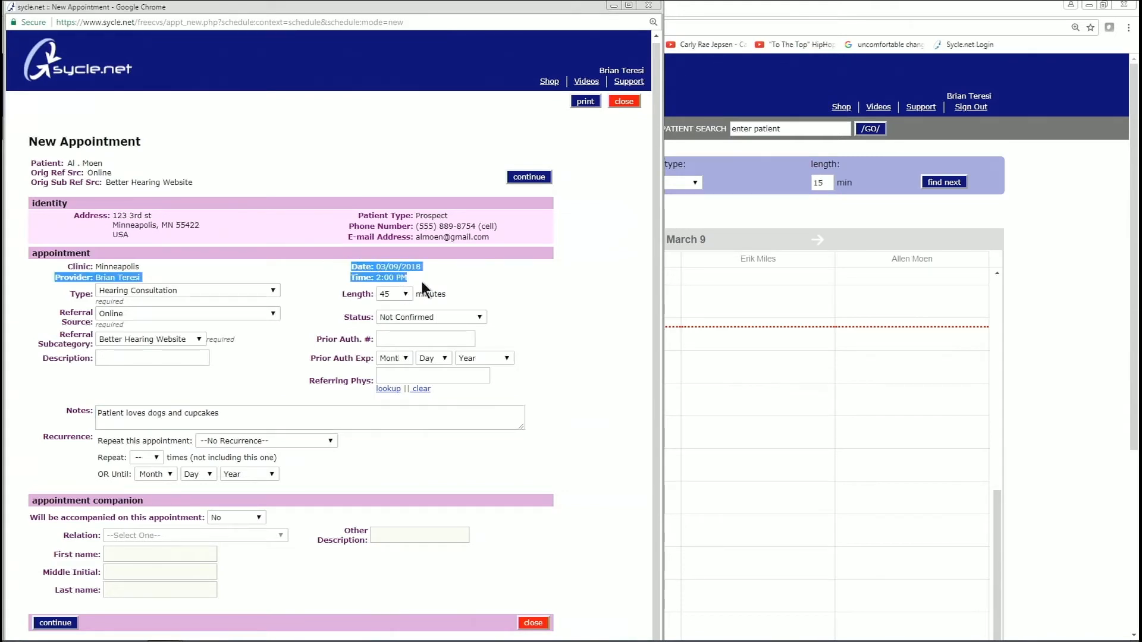
left_click(453, 272)
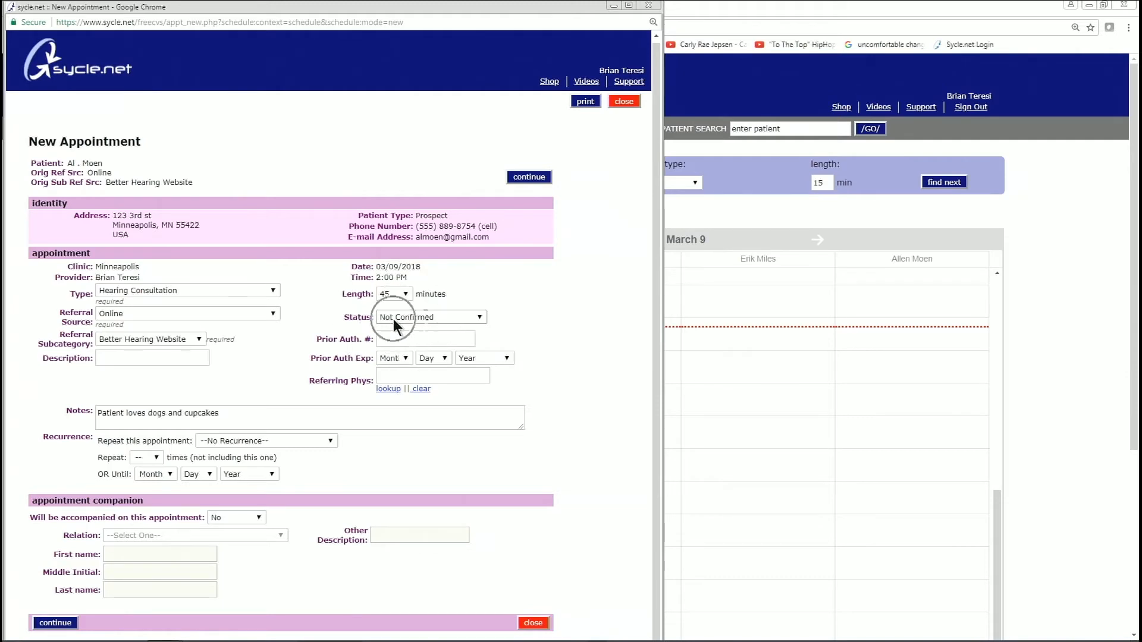
left_click(477, 319)
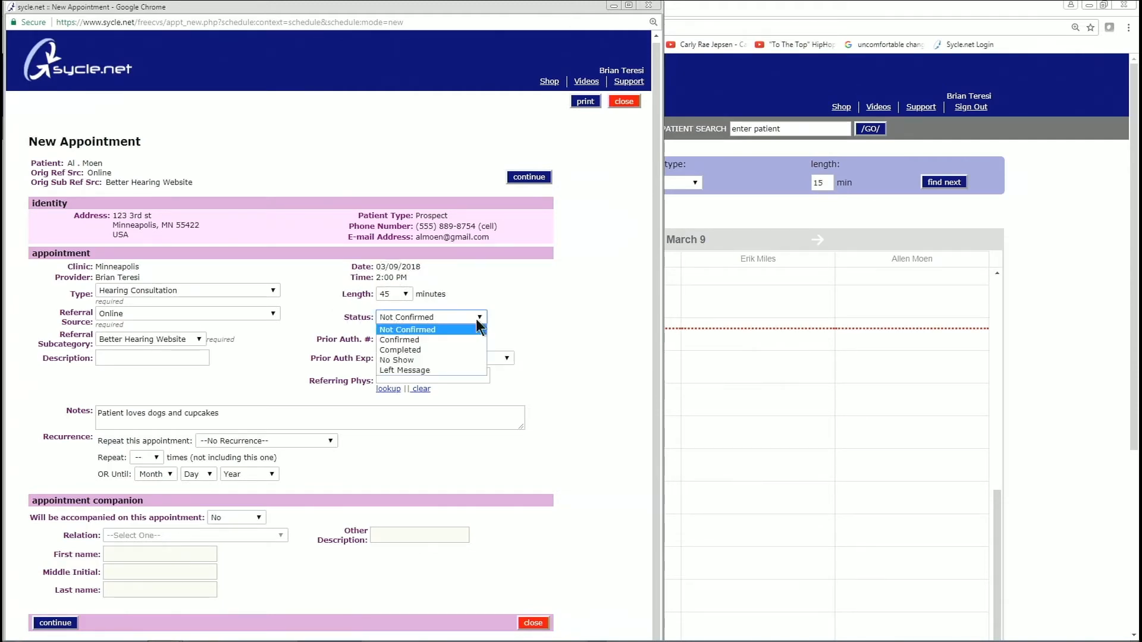
left_click(481, 319)
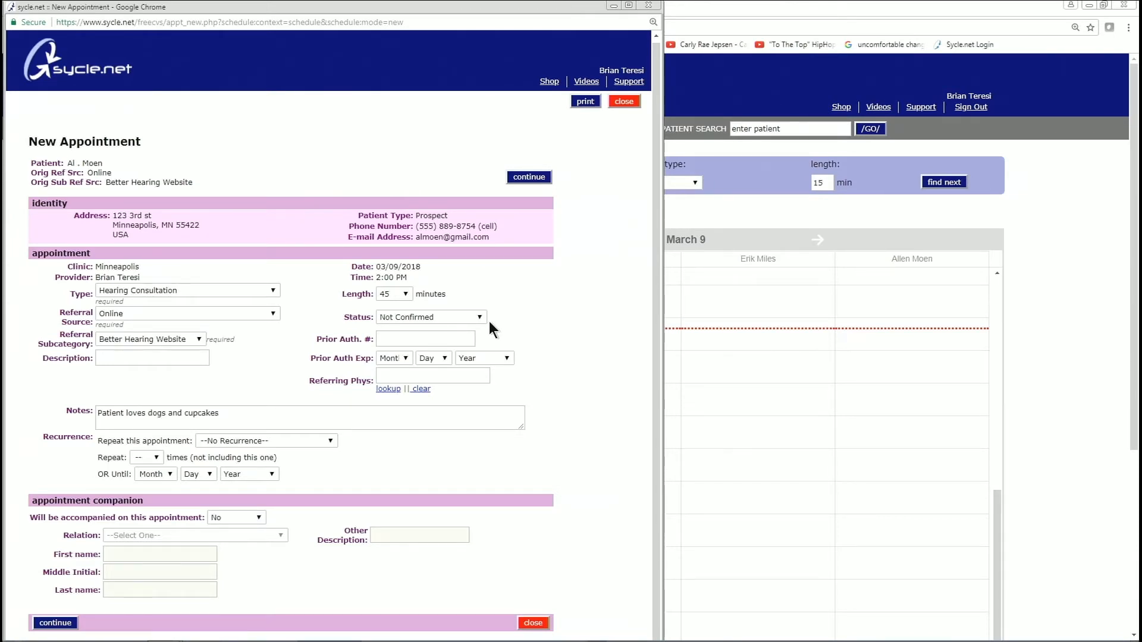
left_click(408, 340)
left_click_drag(316, 336, 385, 338)
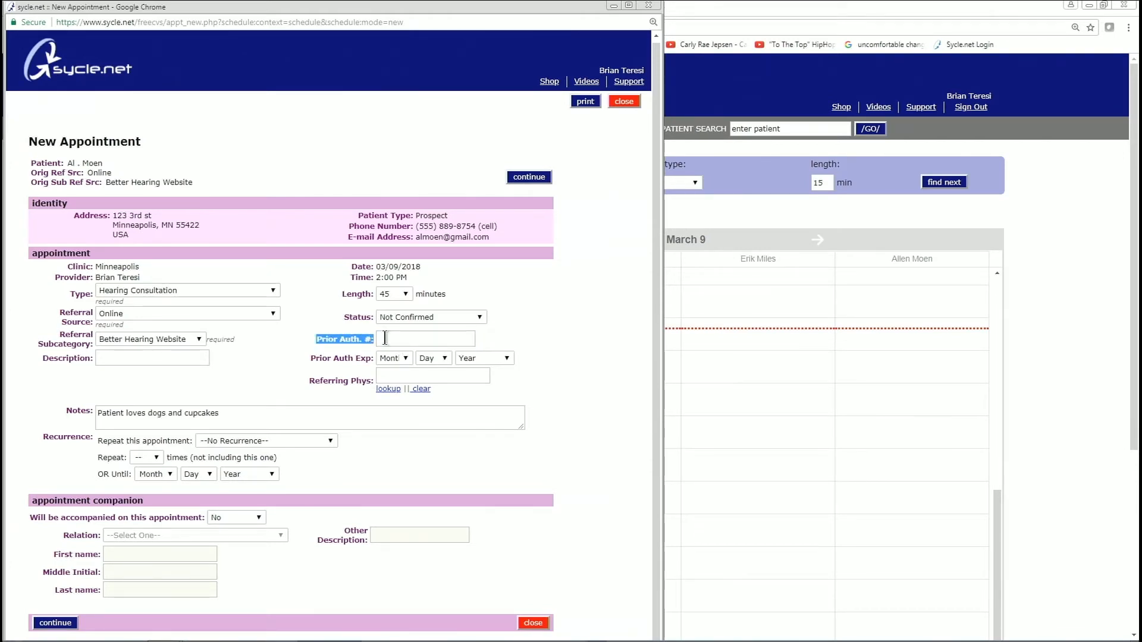
left_click(411, 340)
left_click_drag(305, 358, 374, 356)
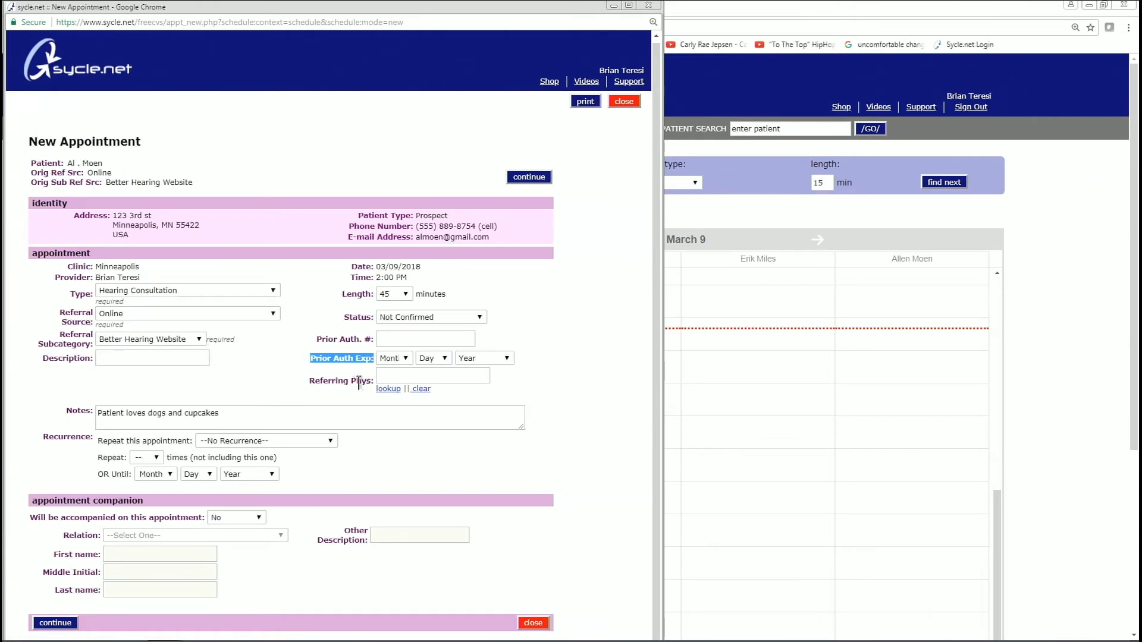
- Pick Dr. Victor Frankenstein in the referring physician lookup and submit it
left_click(388, 390)
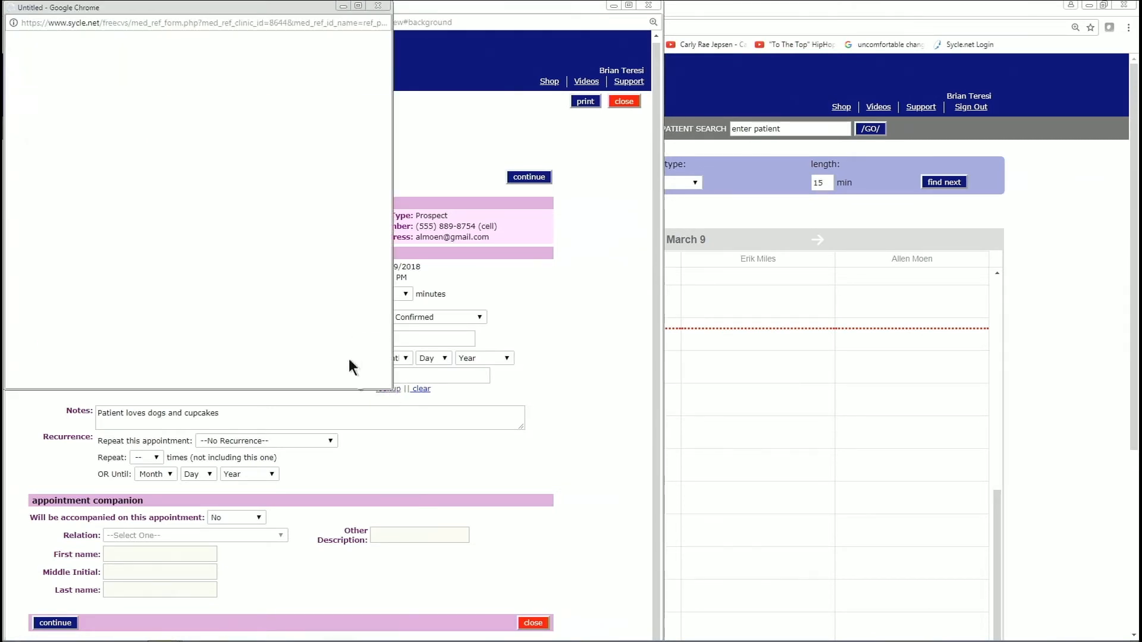
left_click(103, 59)
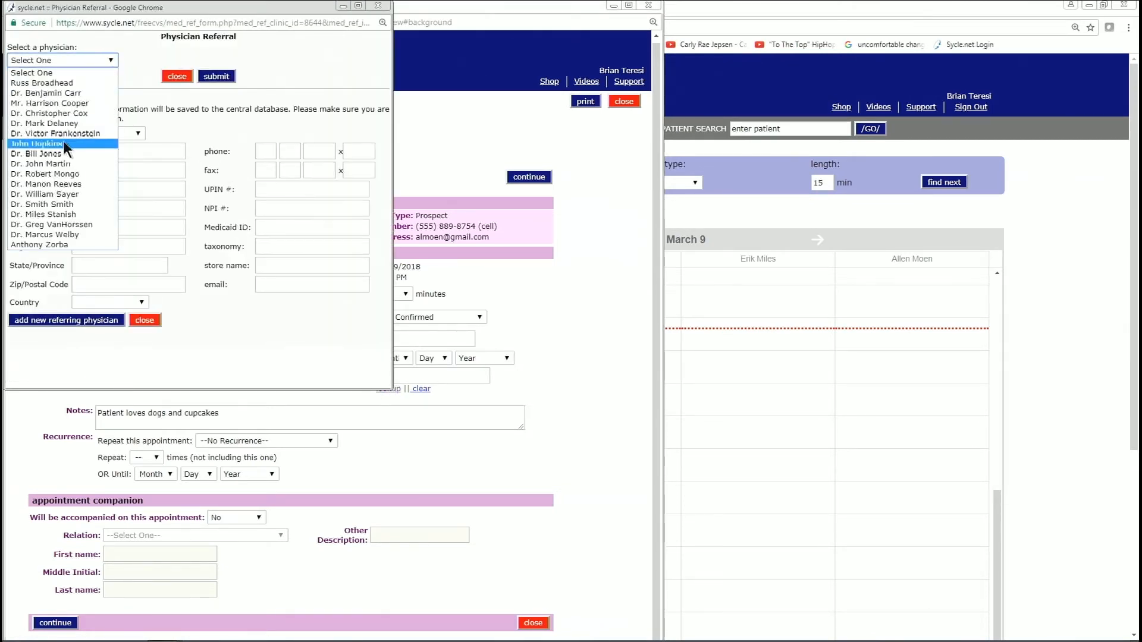
left_click(74, 124)
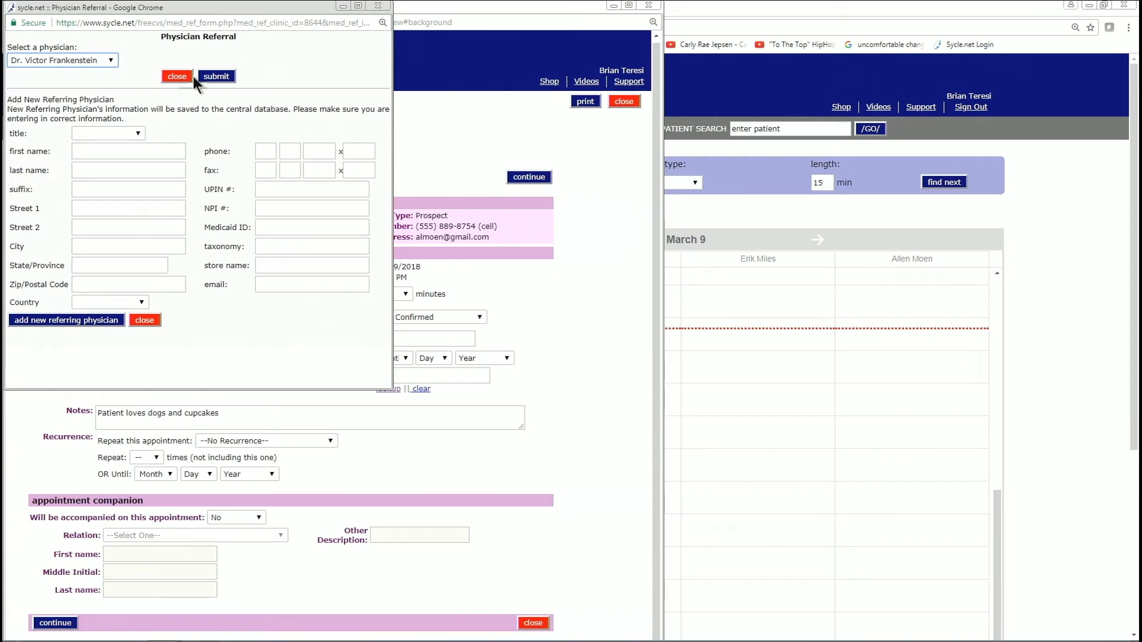
left_click(216, 77)
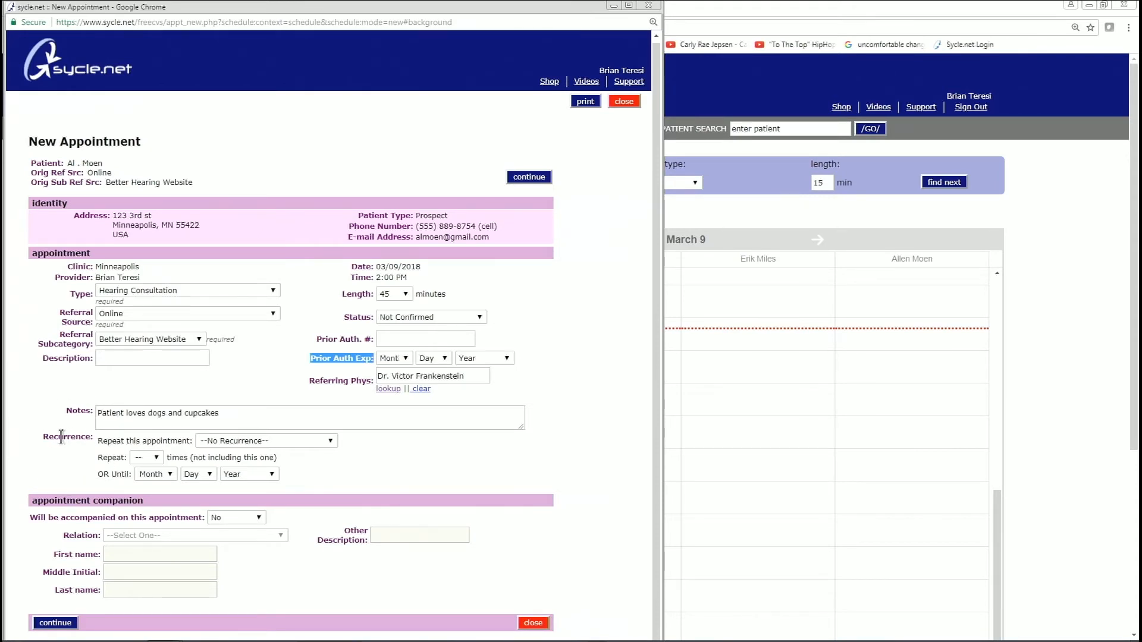
left_click(325, 442)
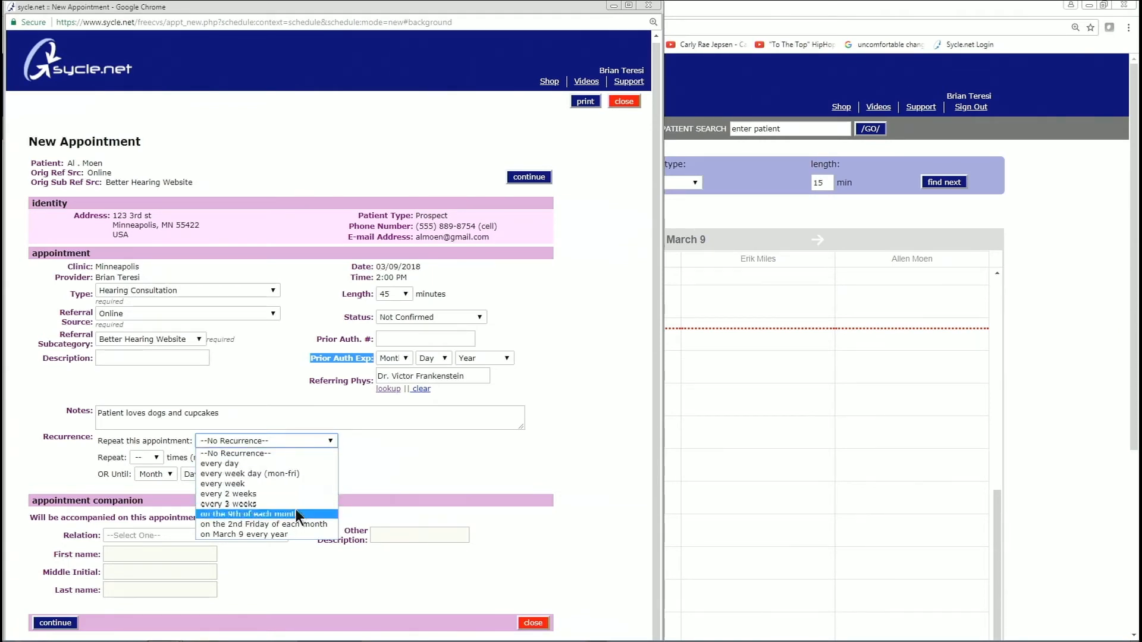
left_click(381, 466)
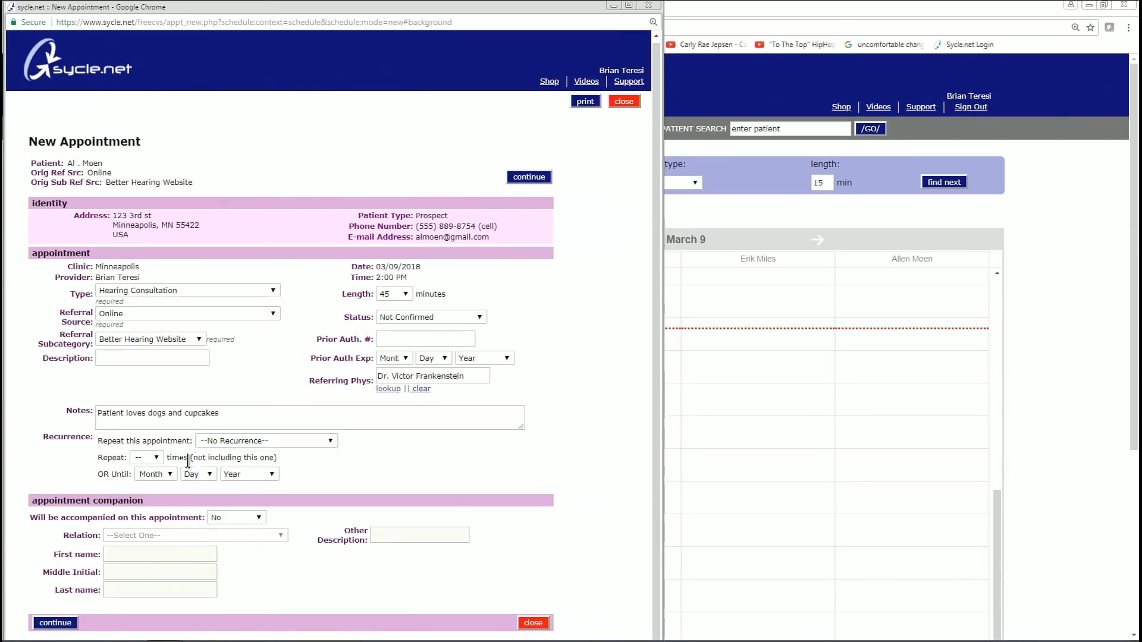
left_click(159, 458)
left_click(320, 466)
left_click(55, 436)
left_click(48, 500)
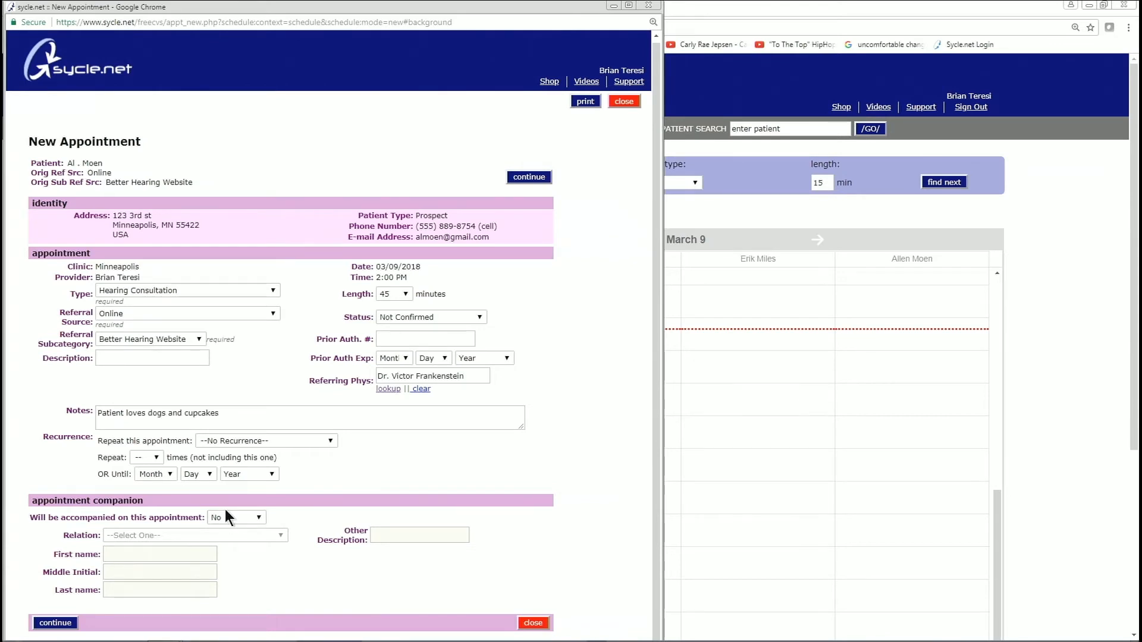
- Mark that a Spouse companion will attend and enter her first and last name
left_click(255, 524)
left_click(240, 540)
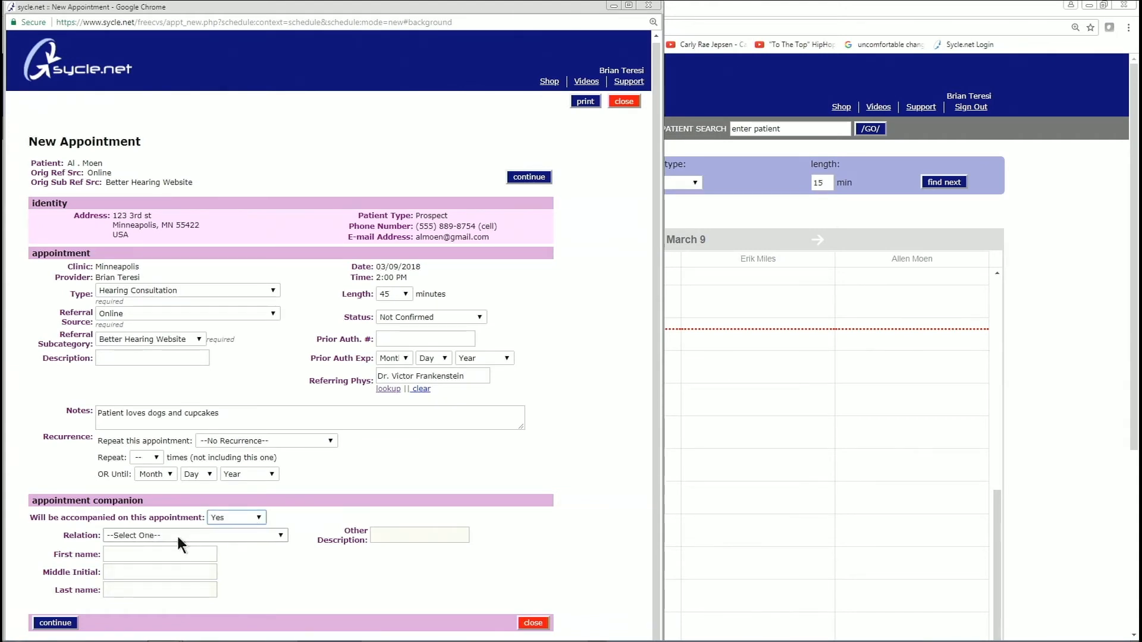
left_click(267, 531)
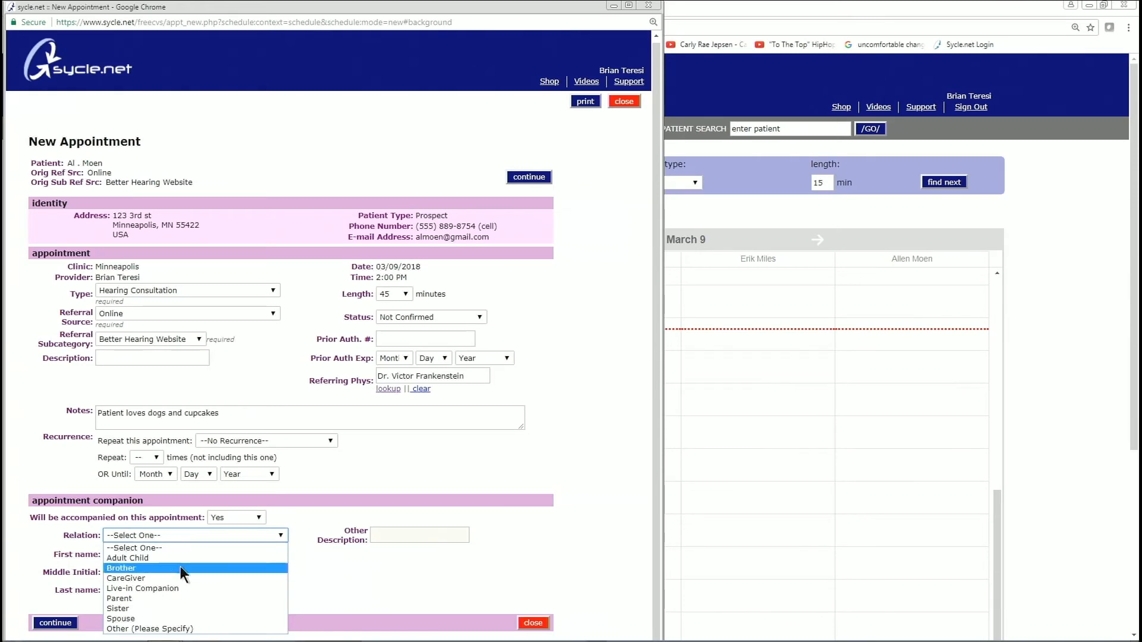
left_click(178, 619)
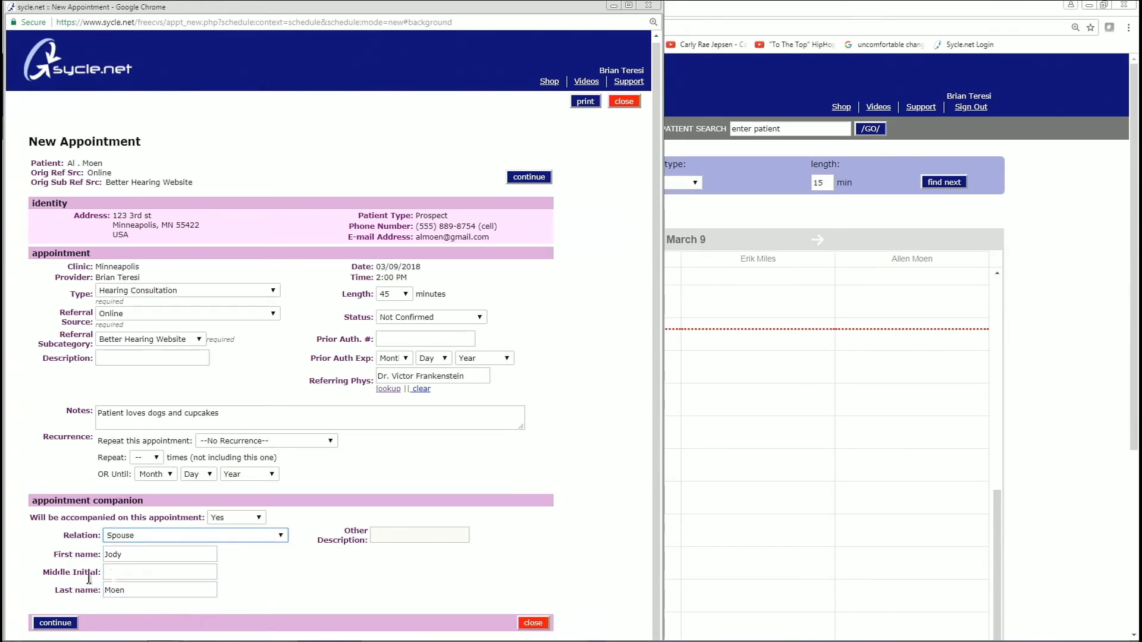
left_click_drag(156, 503, 21, 504)
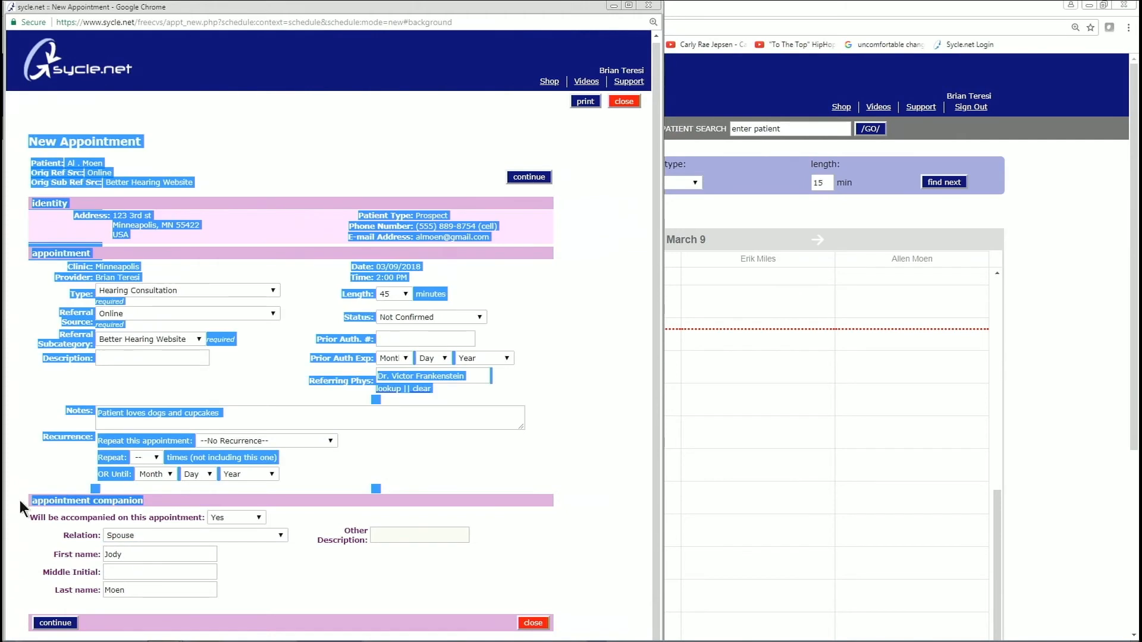
left_click(240, 559)
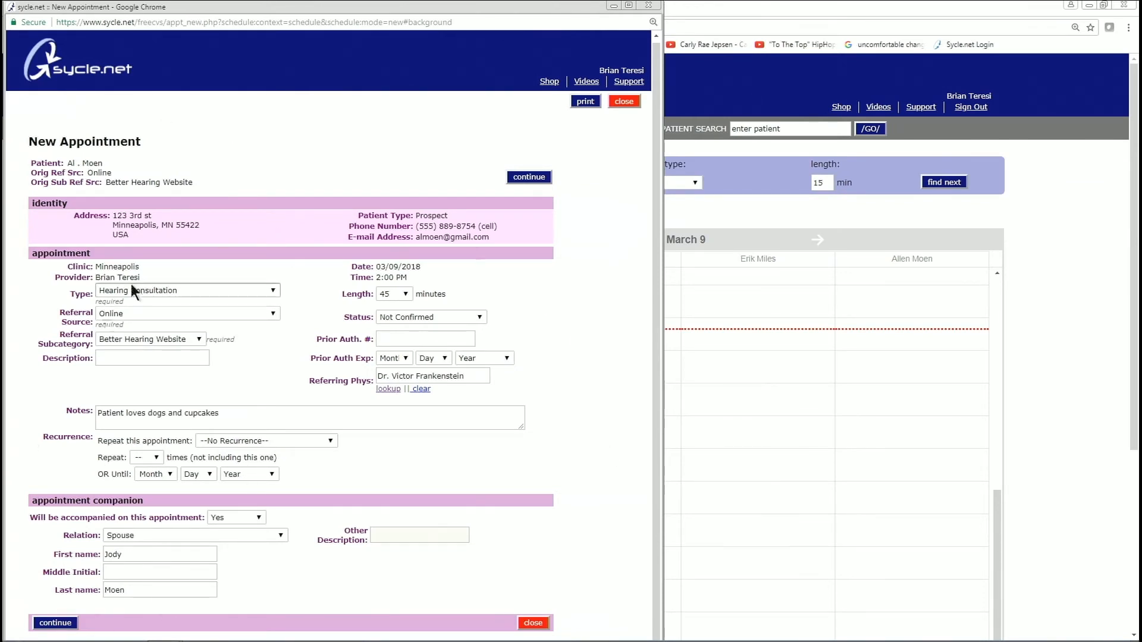
- Review the confirmation page and save the appointment without waiting-list entry or mailing
left_click(55, 624)
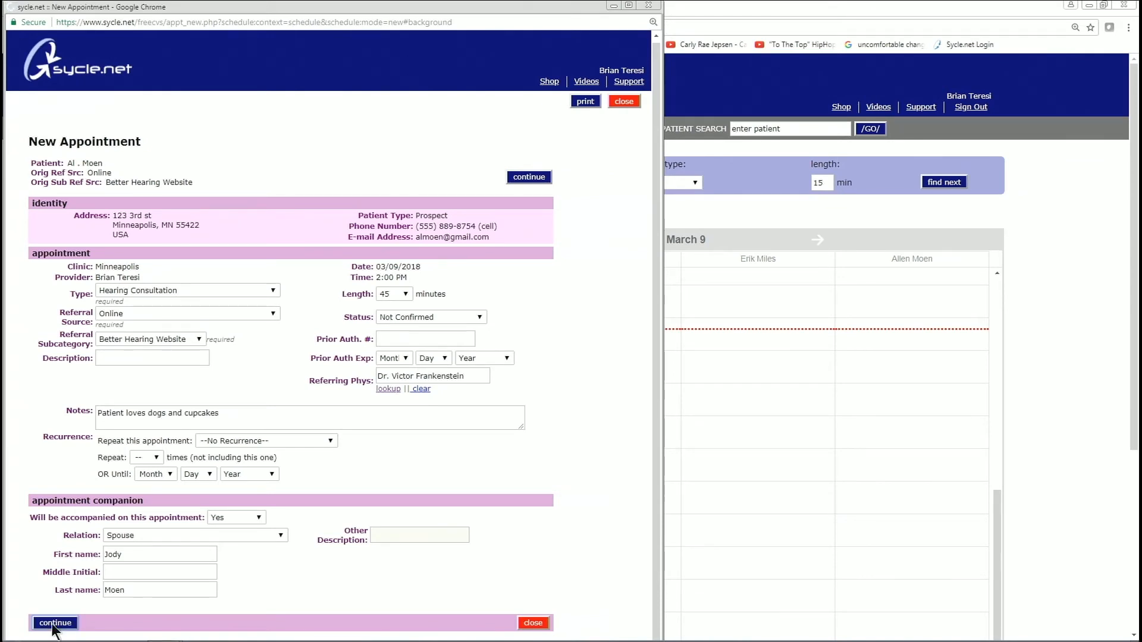
left_click_drag(26, 144, 213, 140)
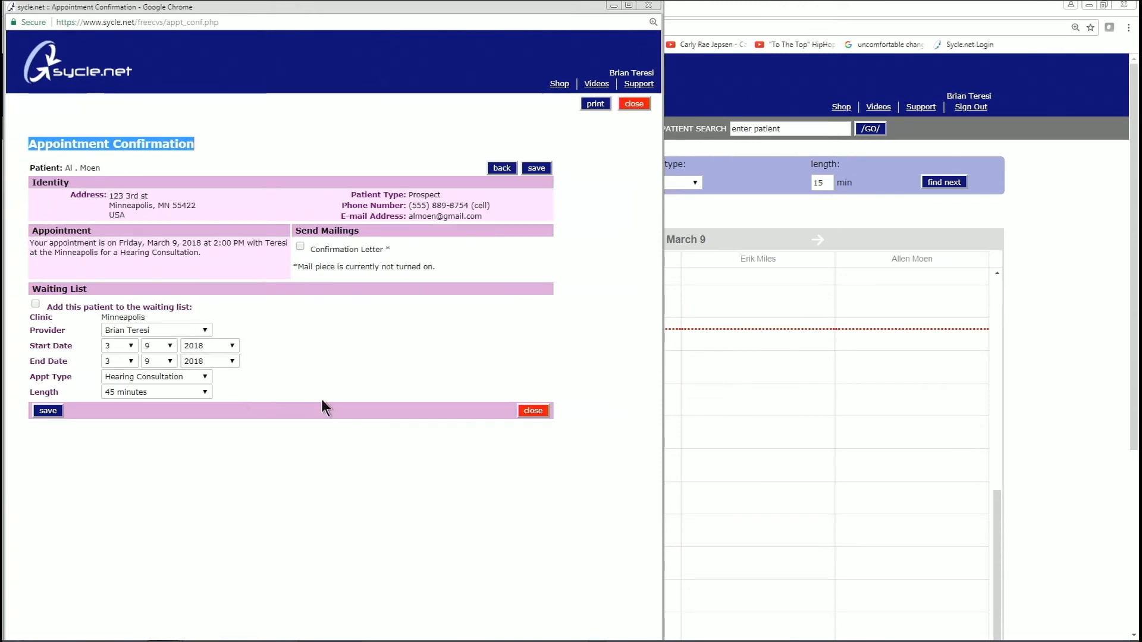
left_click(303, 243)
left_click_drag(195, 310, 46, 307)
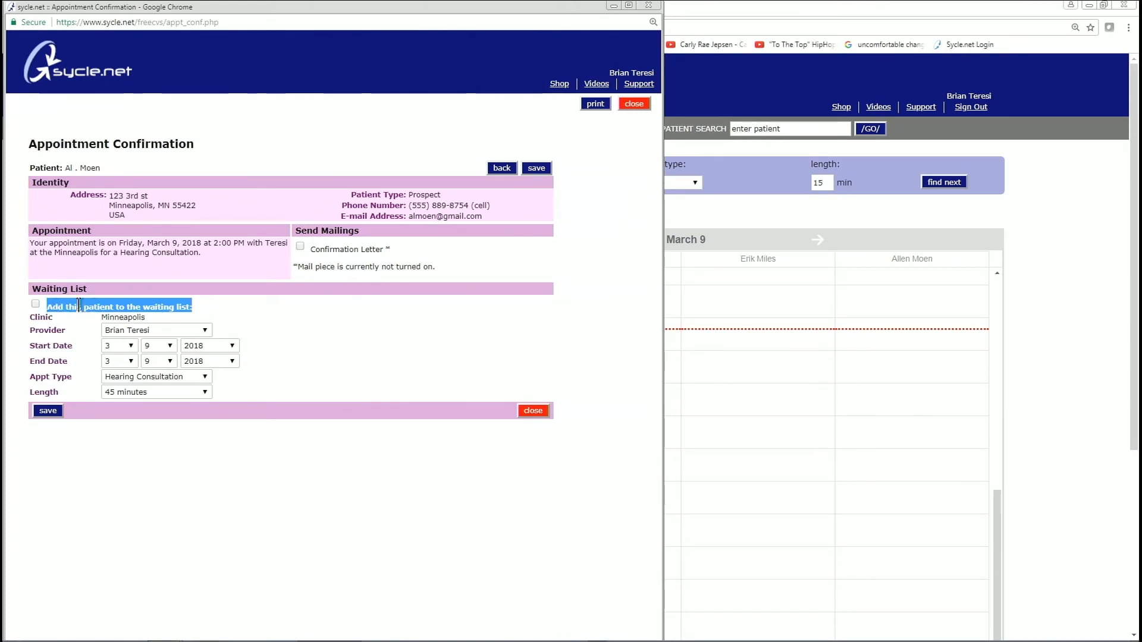
left_click(80, 437)
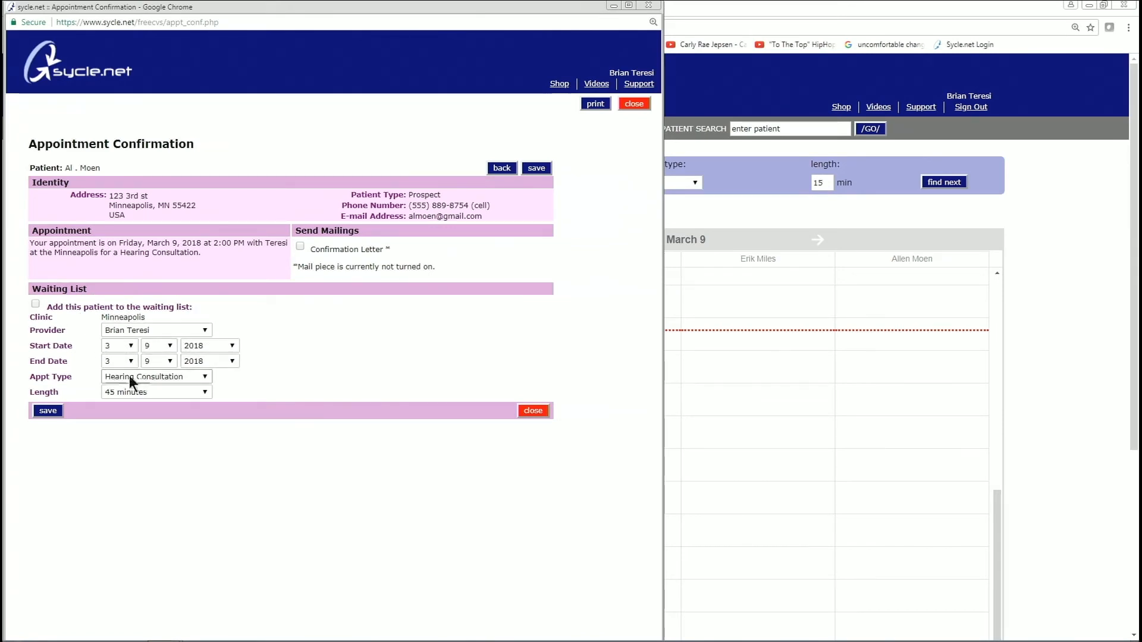
left_click(172, 344)
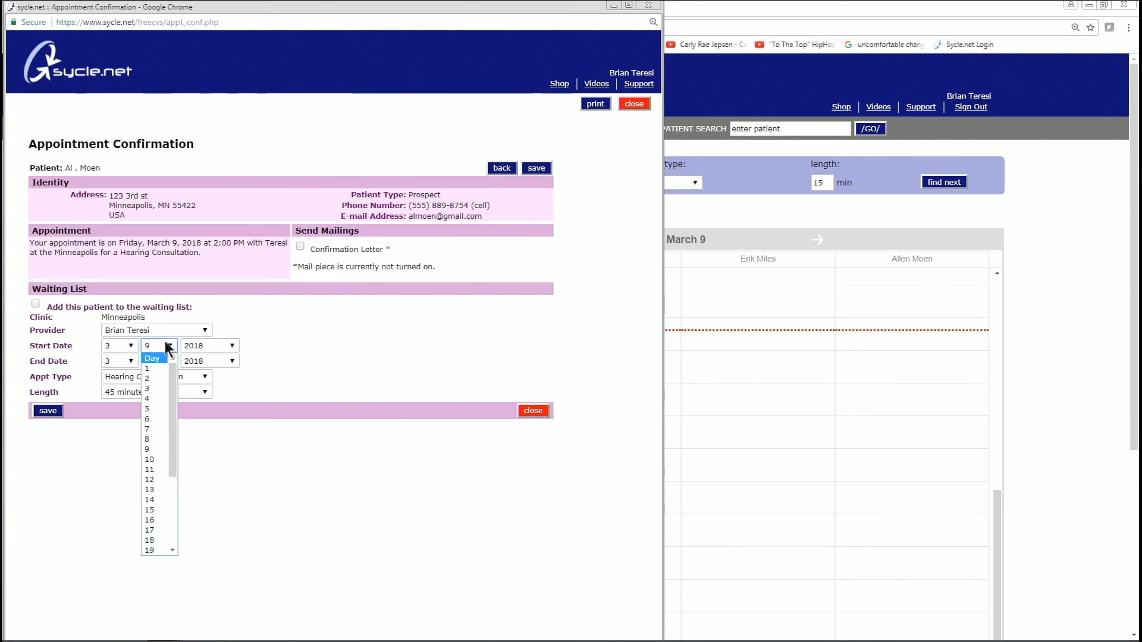
left_click(169, 349)
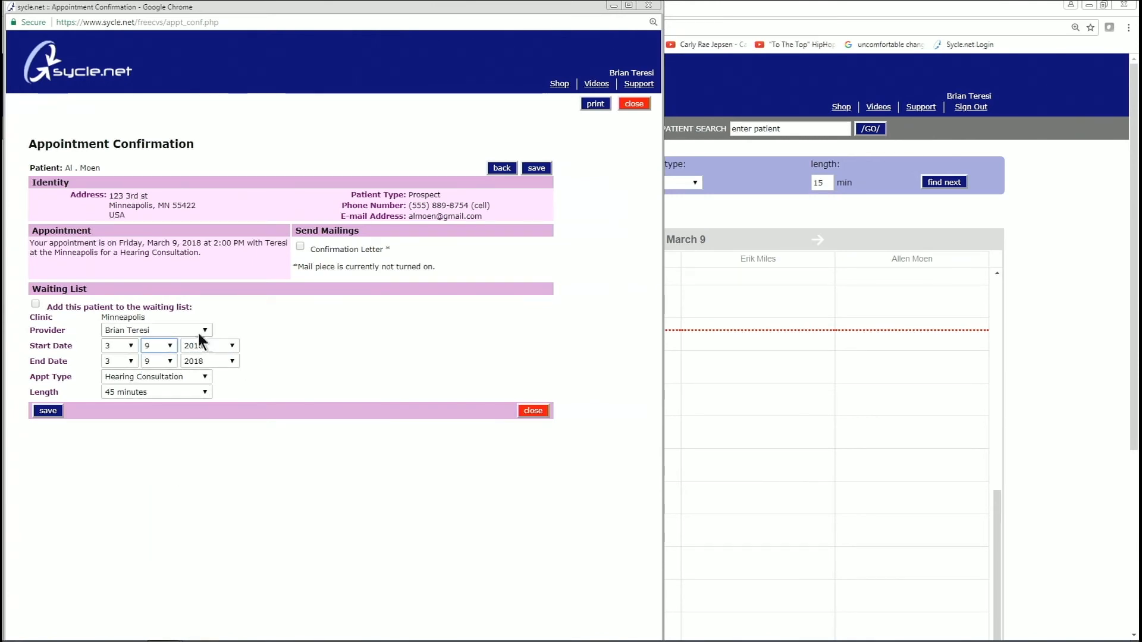
left_click(50, 413)
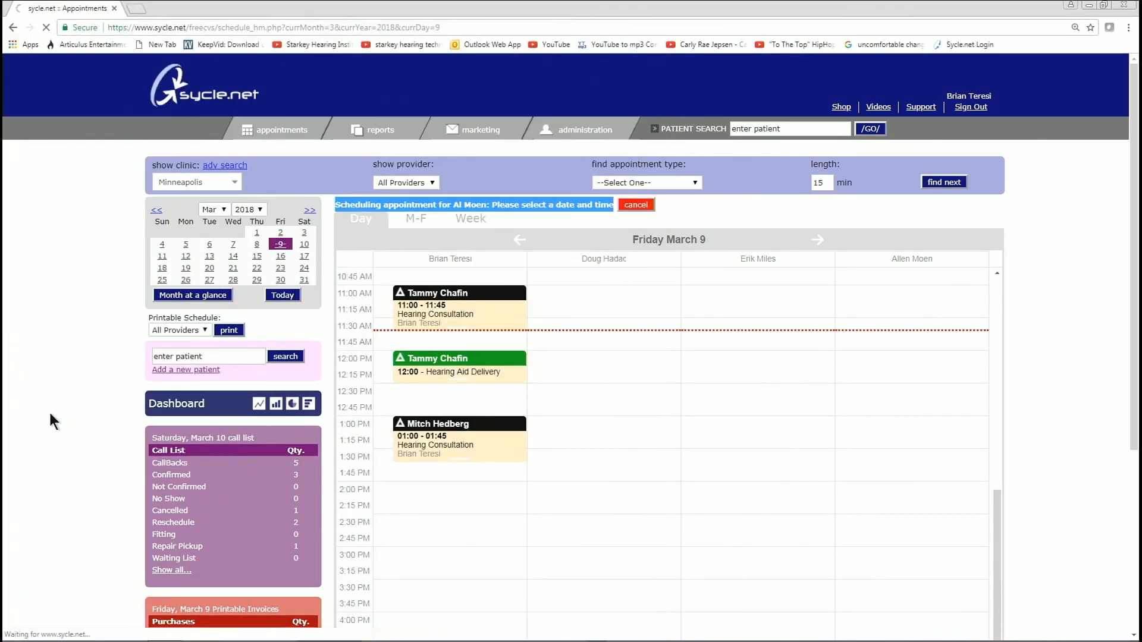
- Find the 2:00–2:45 Hearing Consultation on the March 9 grid and check its details and note
scroll(478, 476, "down", 4)
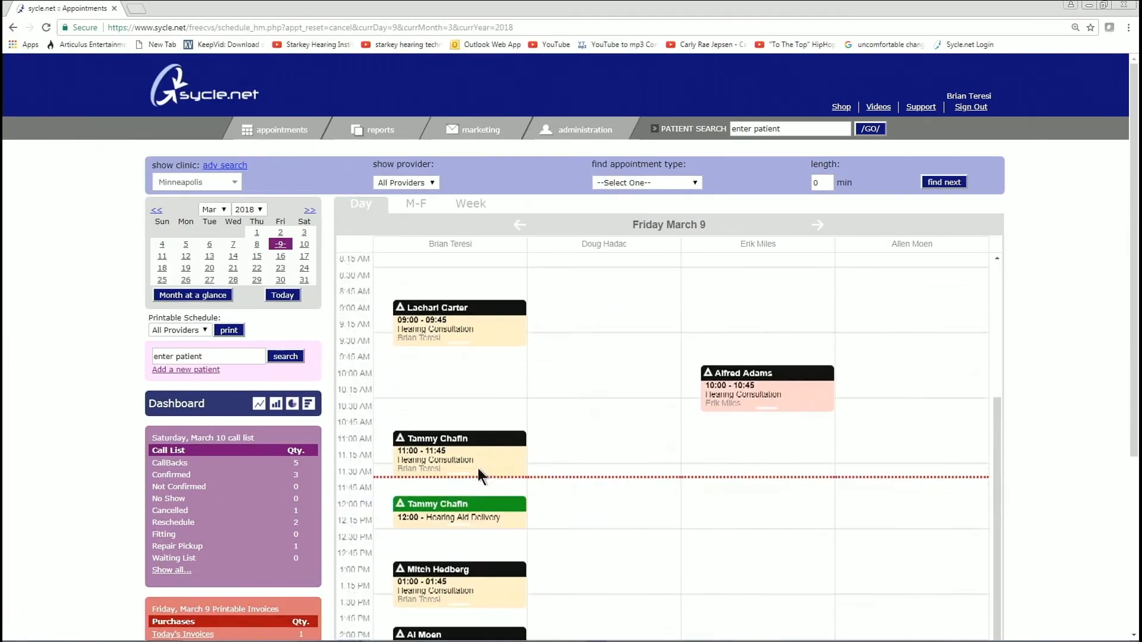
mouse_move(430, 423)
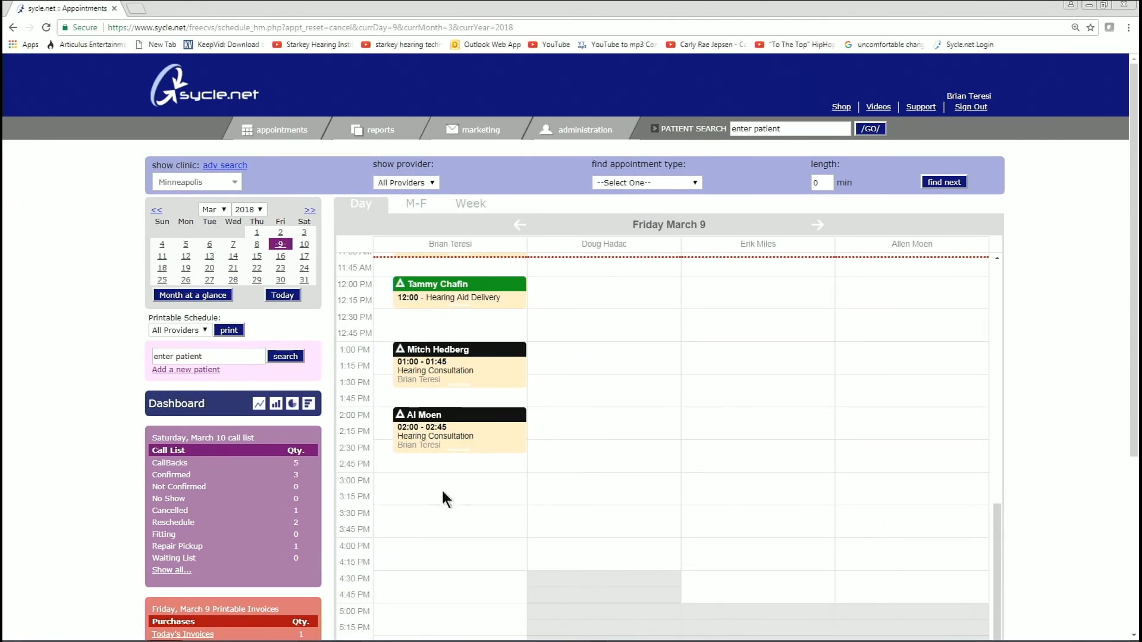
mouse_move(479, 424)
mouse_move(392, 420)
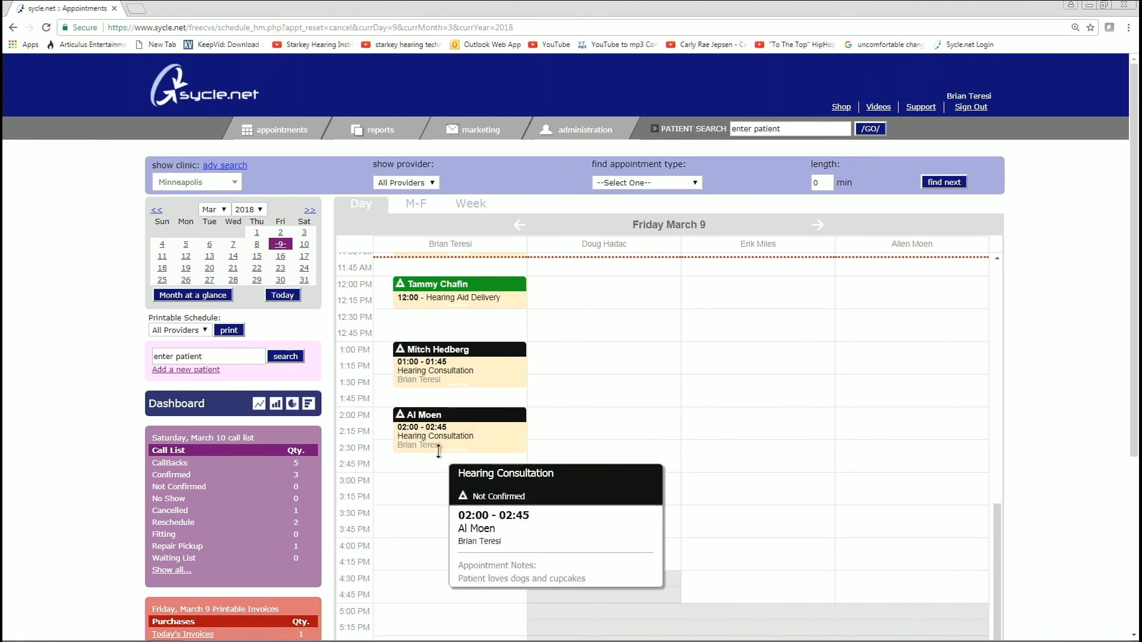
scroll(437, 458, "down", 2)
scroll(437, 458, "down", 4)
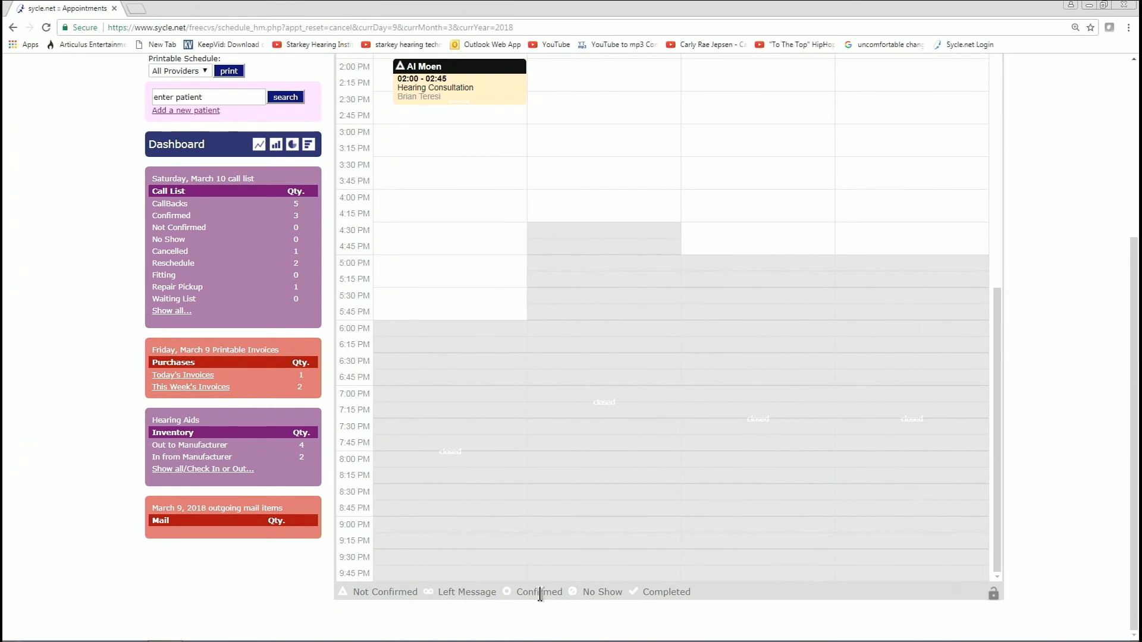
scroll(473, 263, "up", 5)
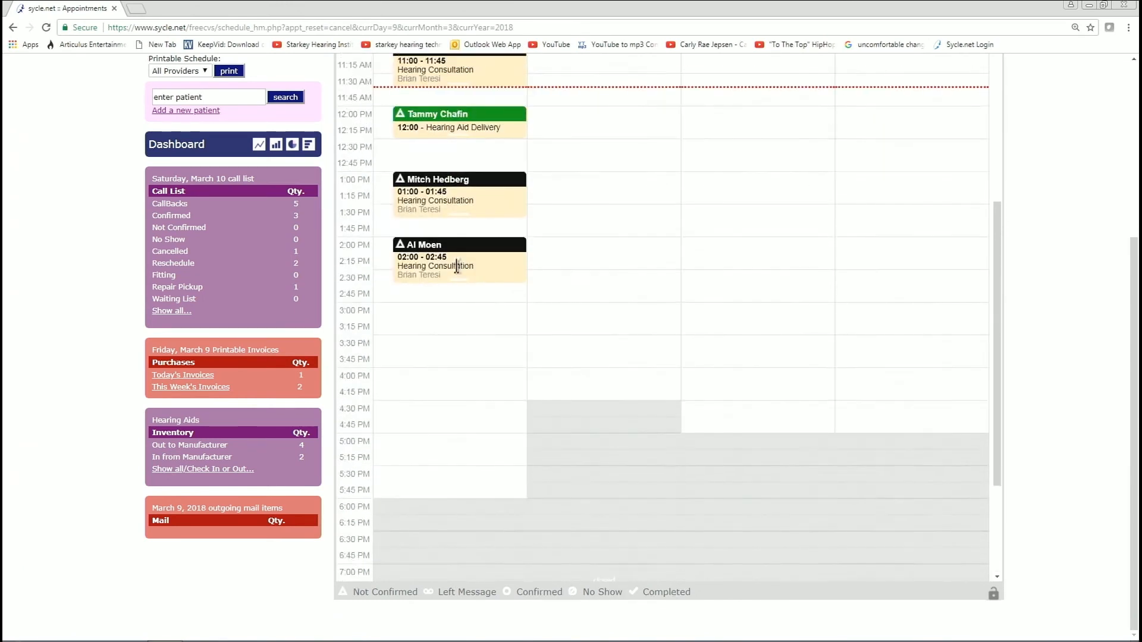
mouse_move(447, 327)
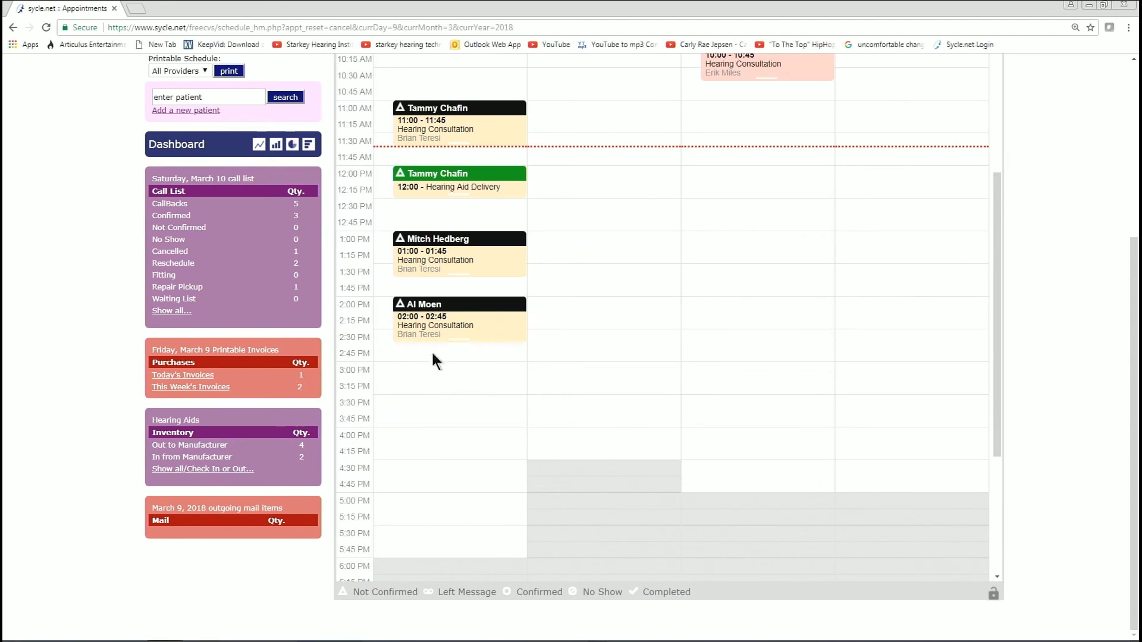
left_click(219, 96)
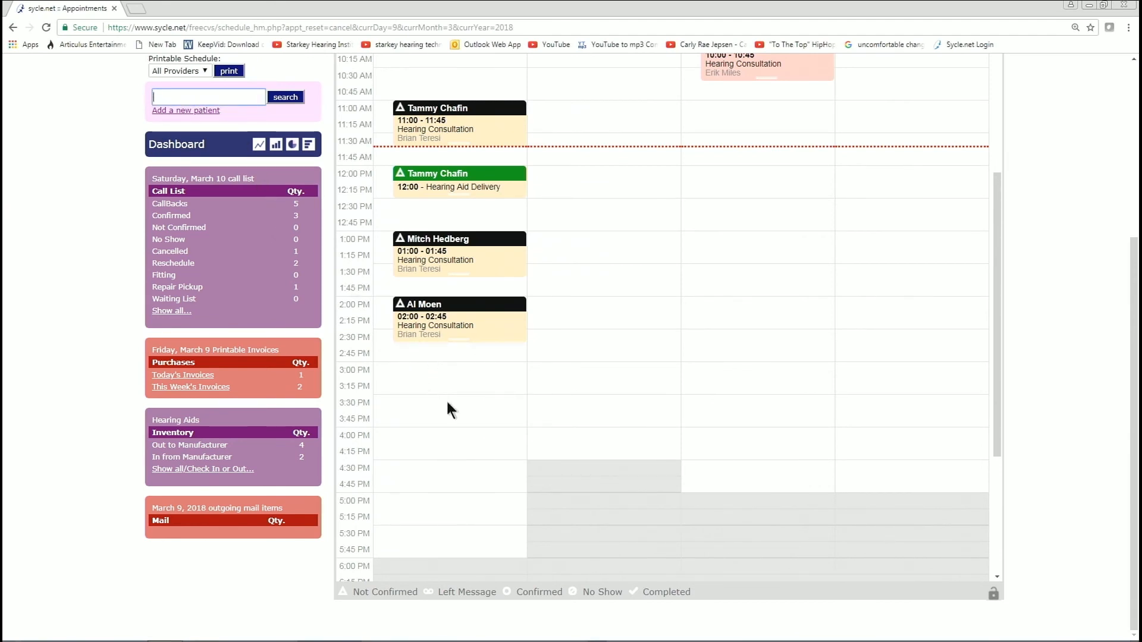
left_click(426, 437)
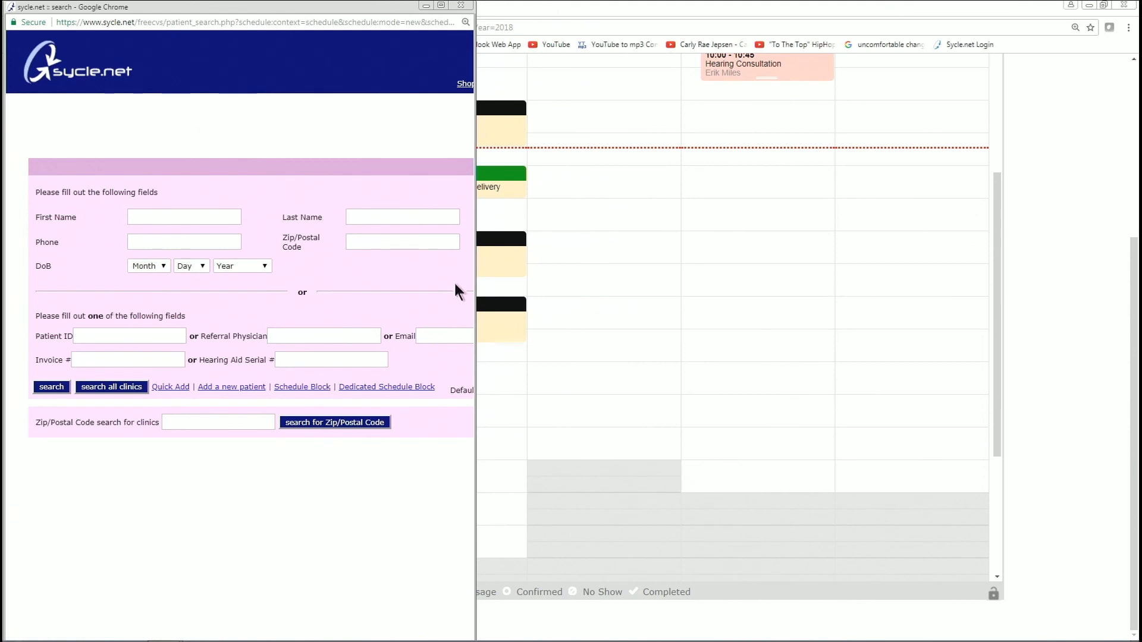
left_click(480, 245)
left_click(204, 423)
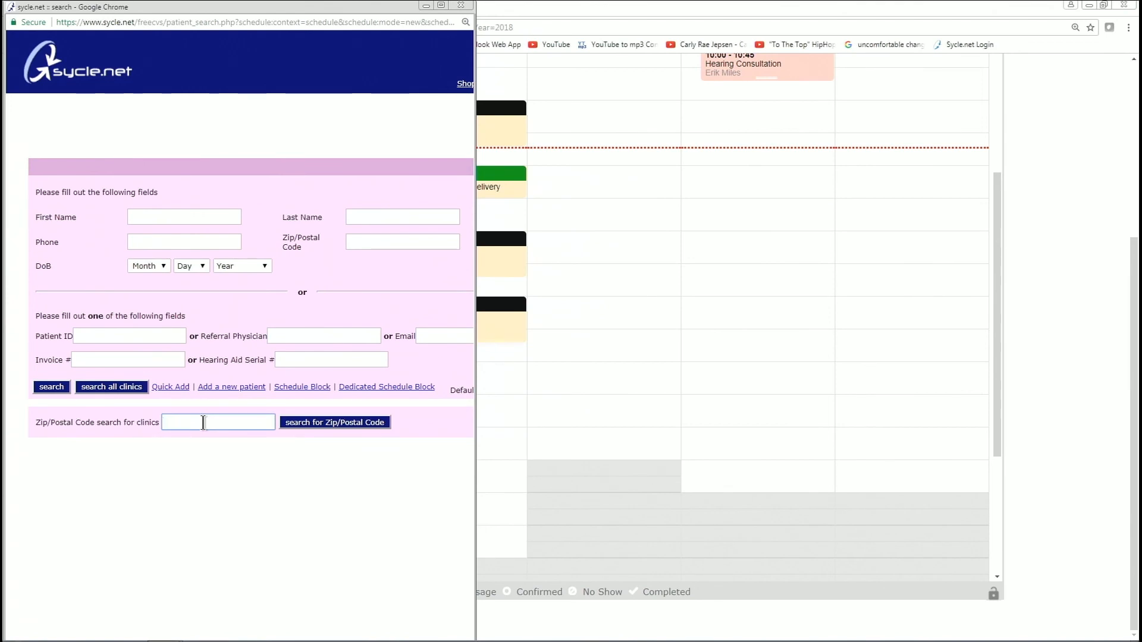
type("a")
key("BackSpace")
left_click(180, 221)
key("Tab")
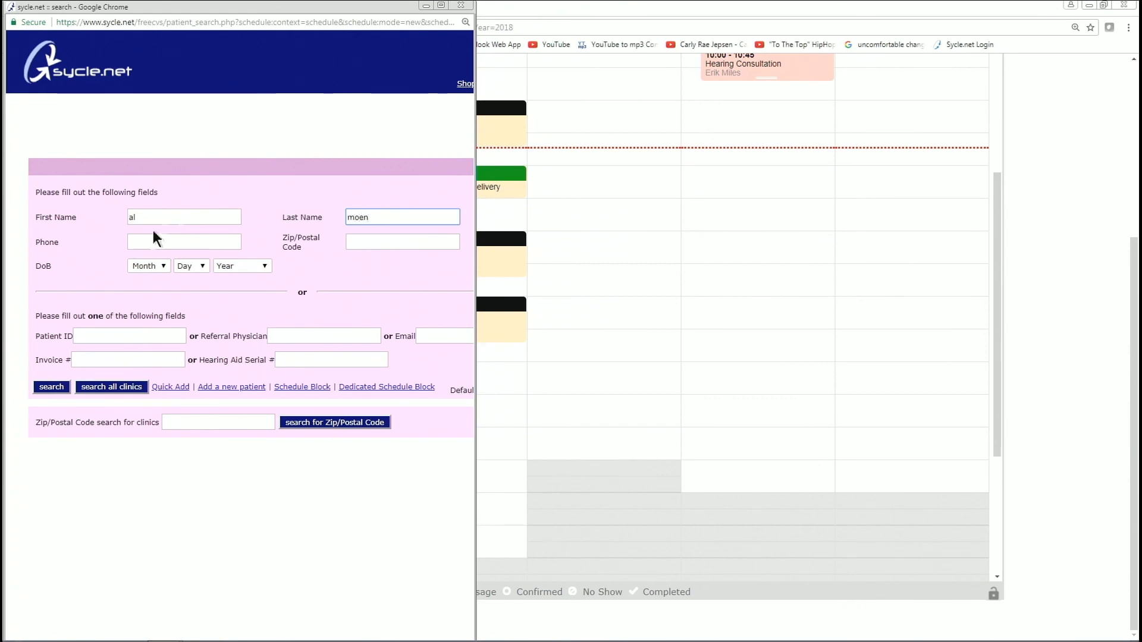
left_click(59, 384)
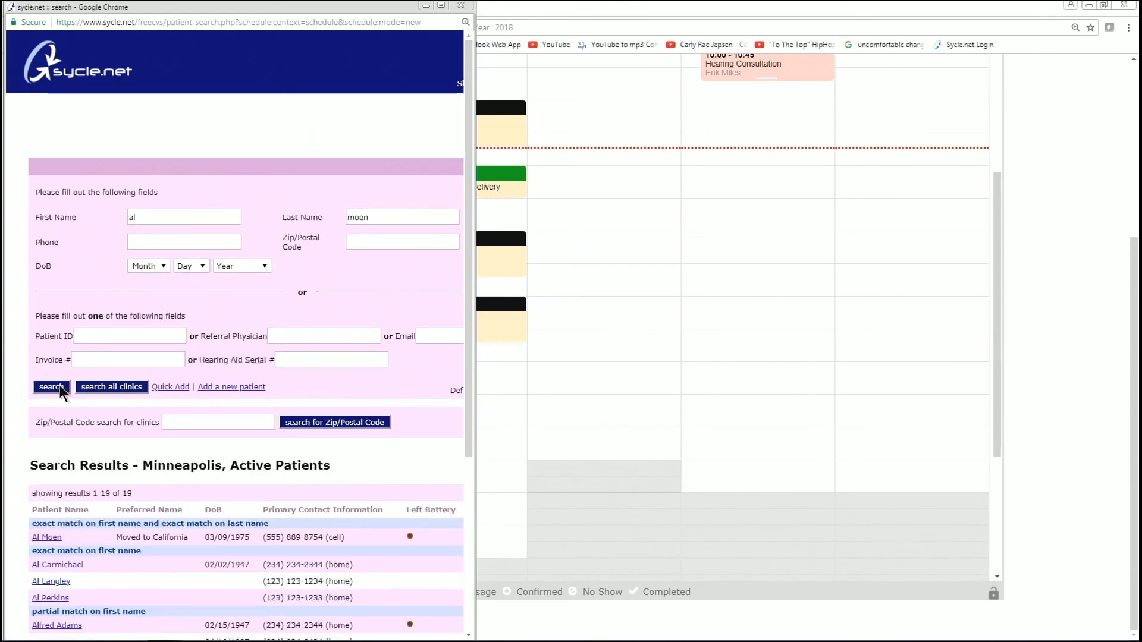
left_click(48, 538)
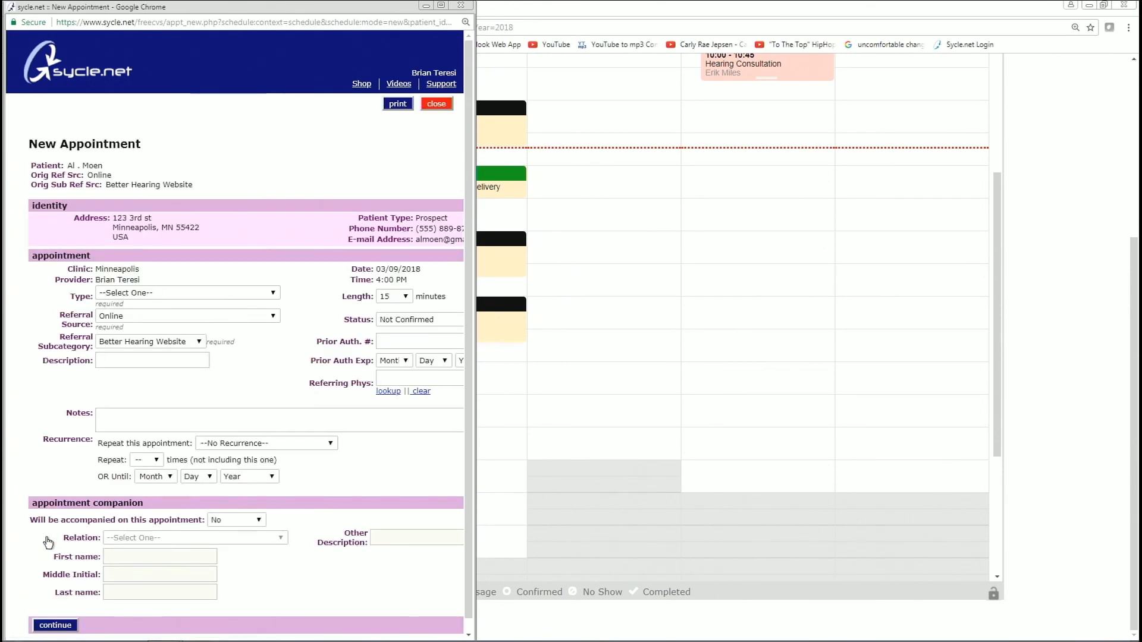
left_click_drag(474, 263, 613, 262)
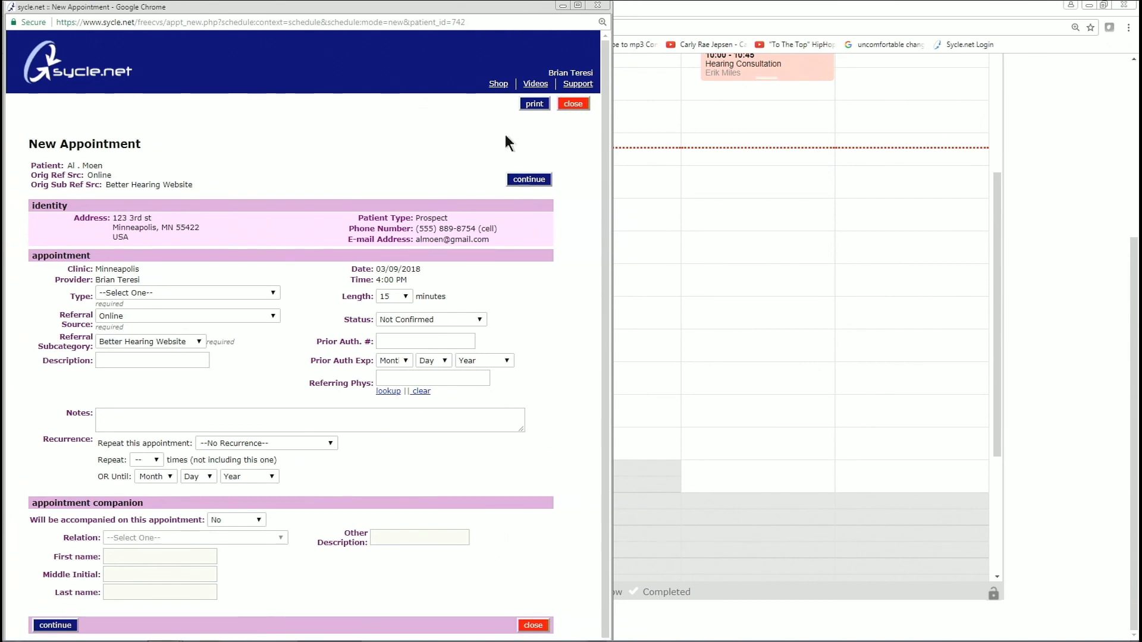
left_click(598, 5)
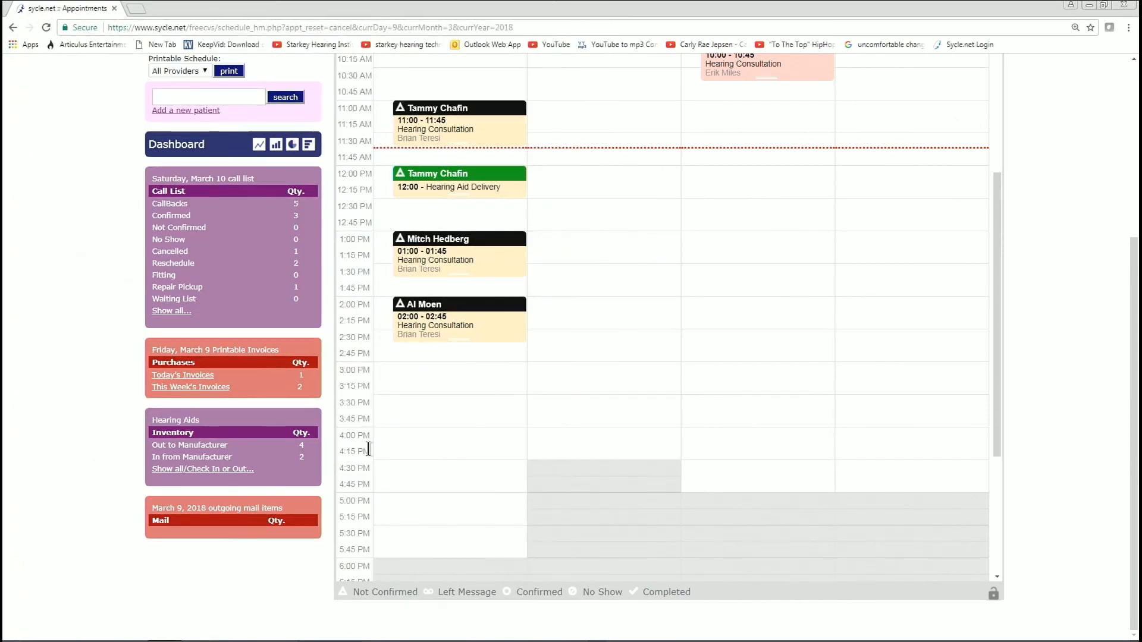